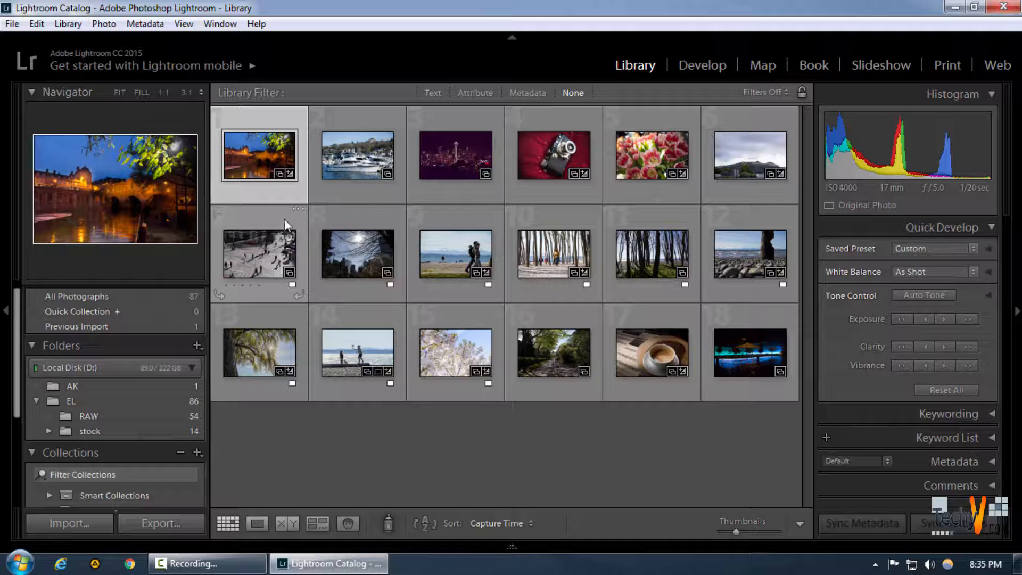
Select the first photo in the Best of tour collection and switch to the Web module.
scroll(114, 455, "down", 2)
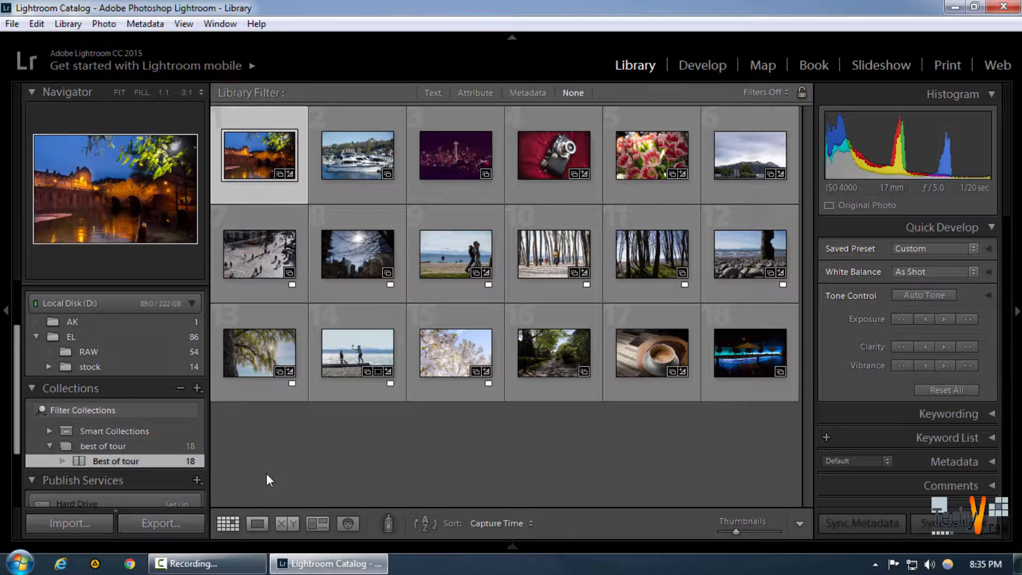
left_click(338, 436)
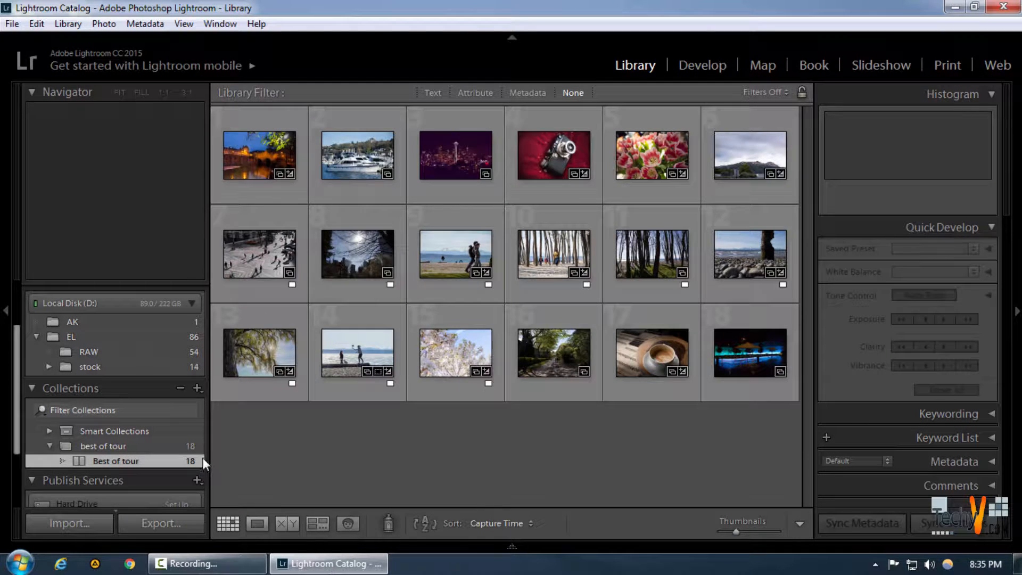
left_click(277, 152)
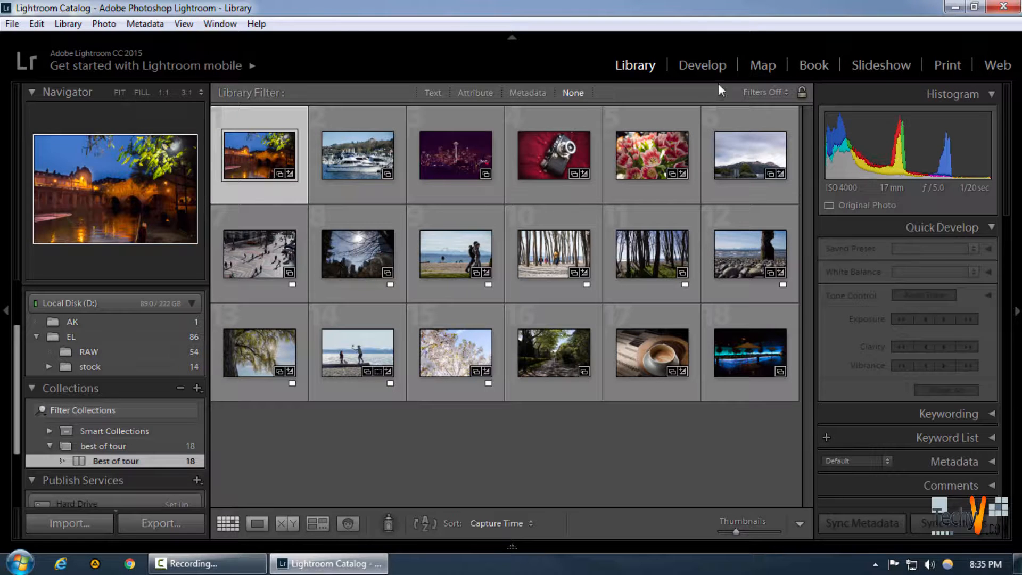
left_click(998, 65)
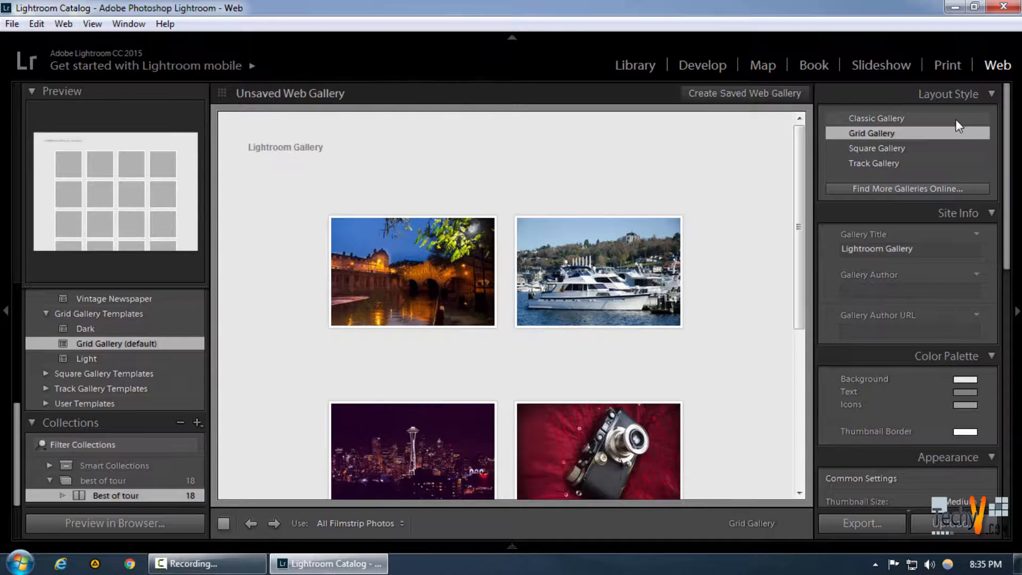
Look through the Classic and Grid gallery templates and choose Grid Gallery (default).
left_click(969, 97)
left_click(966, 98)
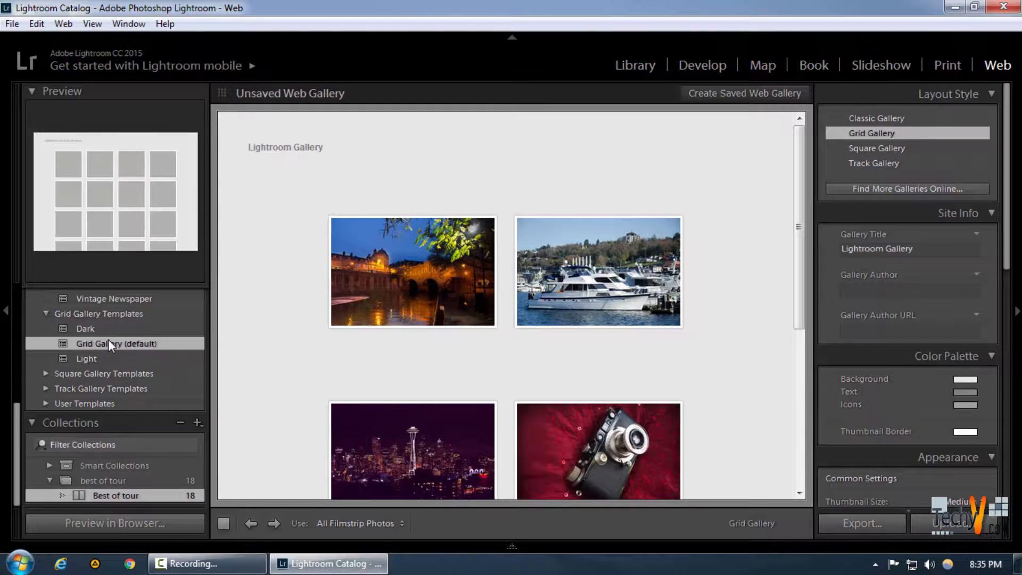
scroll(109, 341, "up", 5)
scroll(114, 338, "up", 1)
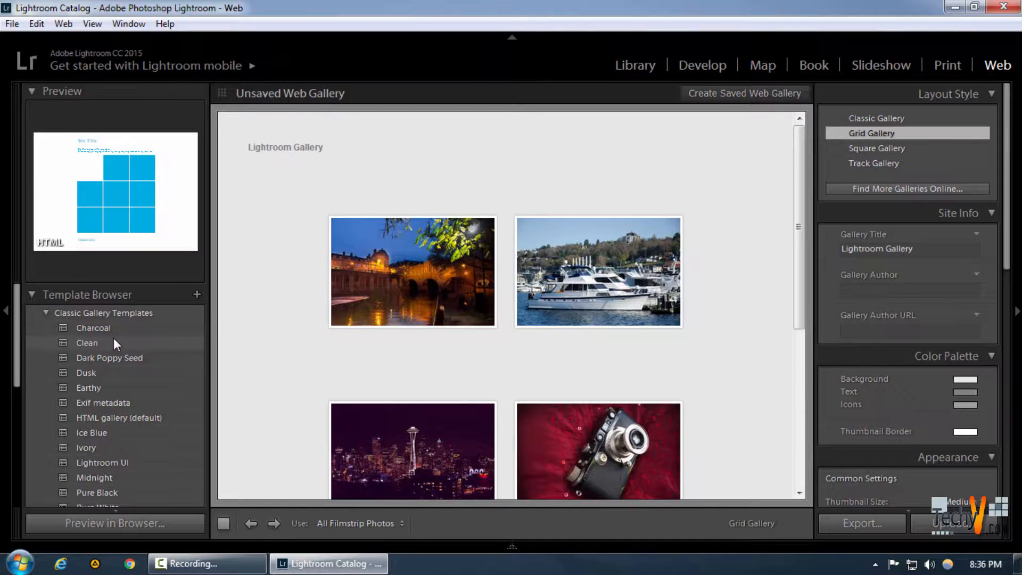
scroll(123, 323, "down", 2)
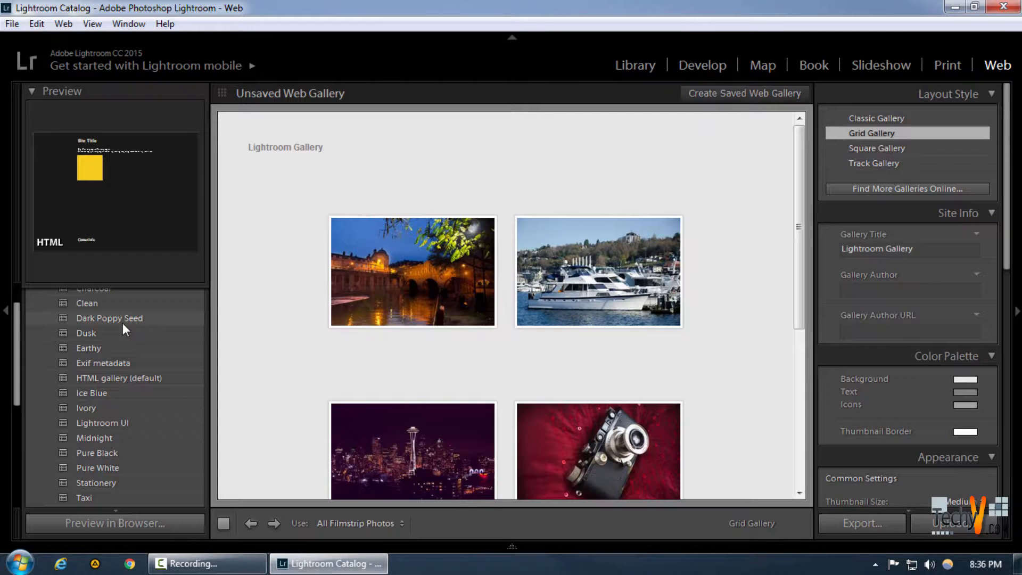
scroll(123, 323, "down", 2)
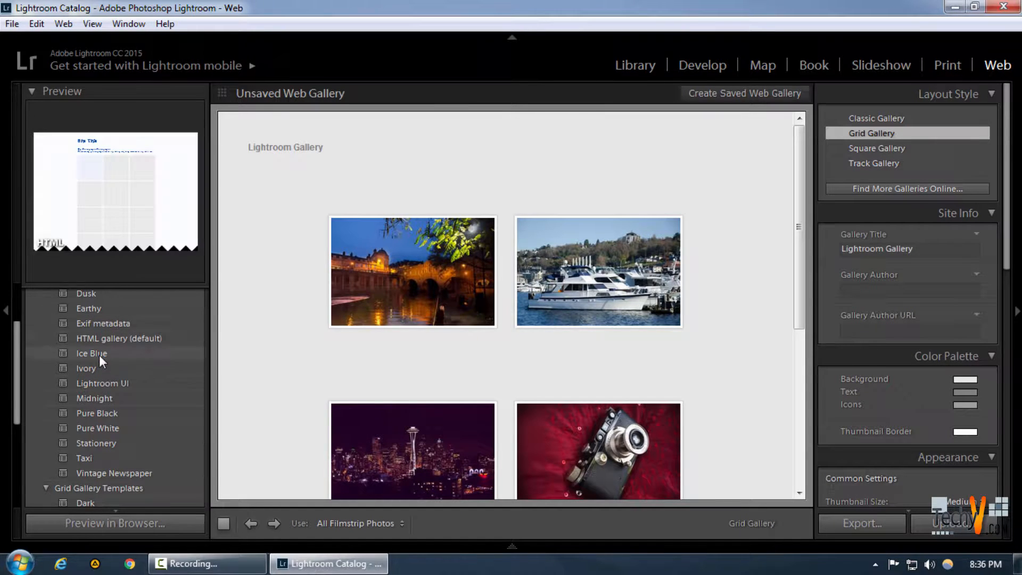
scroll(100, 354, "down", 3)
scroll(101, 352, "down", 3)
scroll(127, 340, "down", 6)
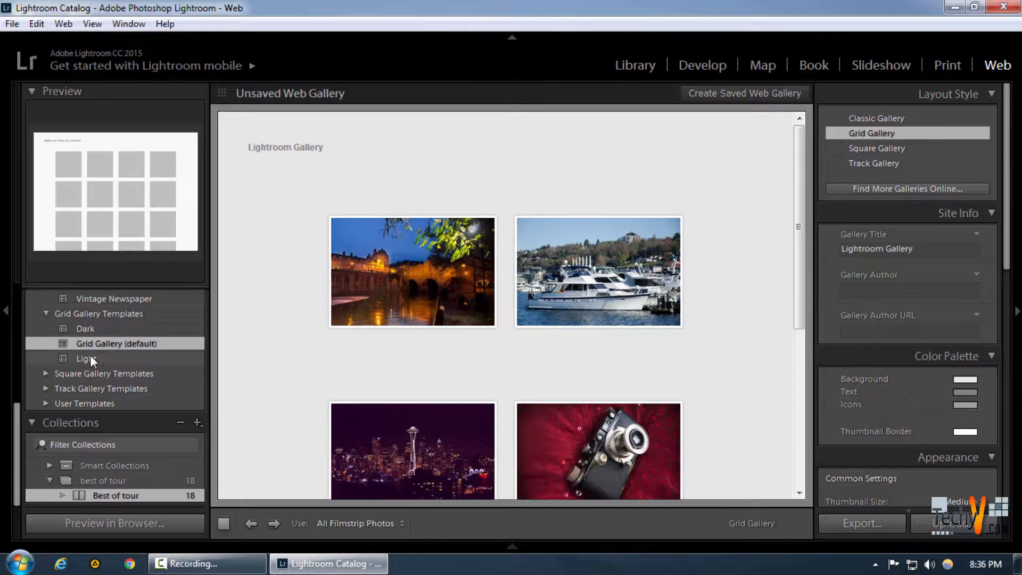
left_click(126, 347)
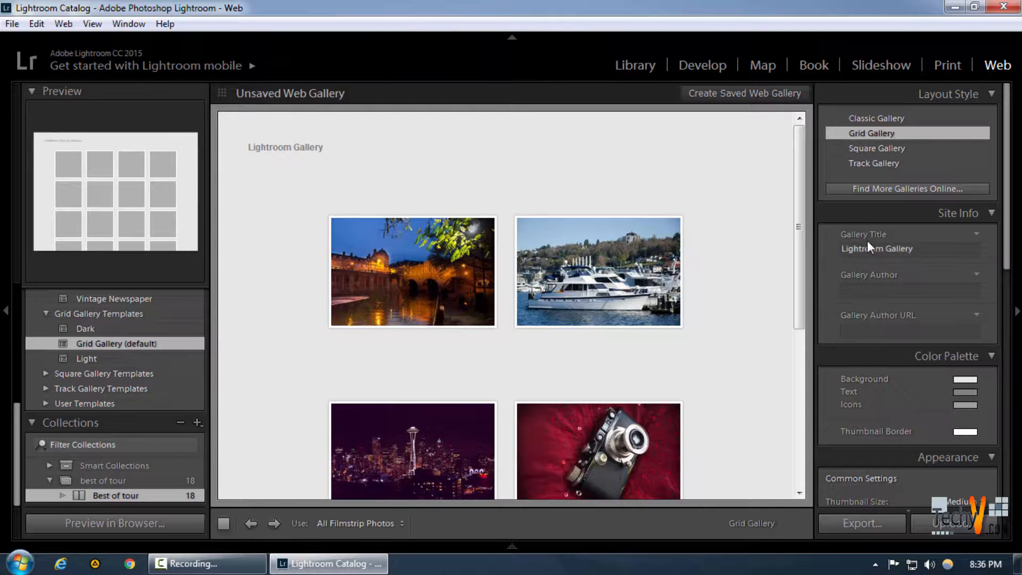
Fill in the site info with the gallery title Best of Tour, author Techyv and author URL techyv.com.
left_click(927, 250)
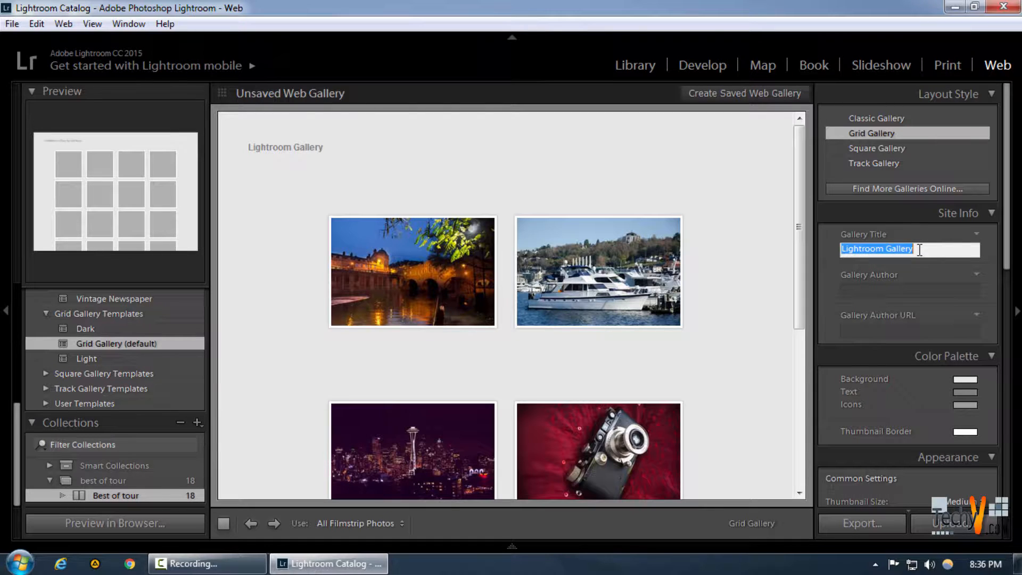
type("Best ")
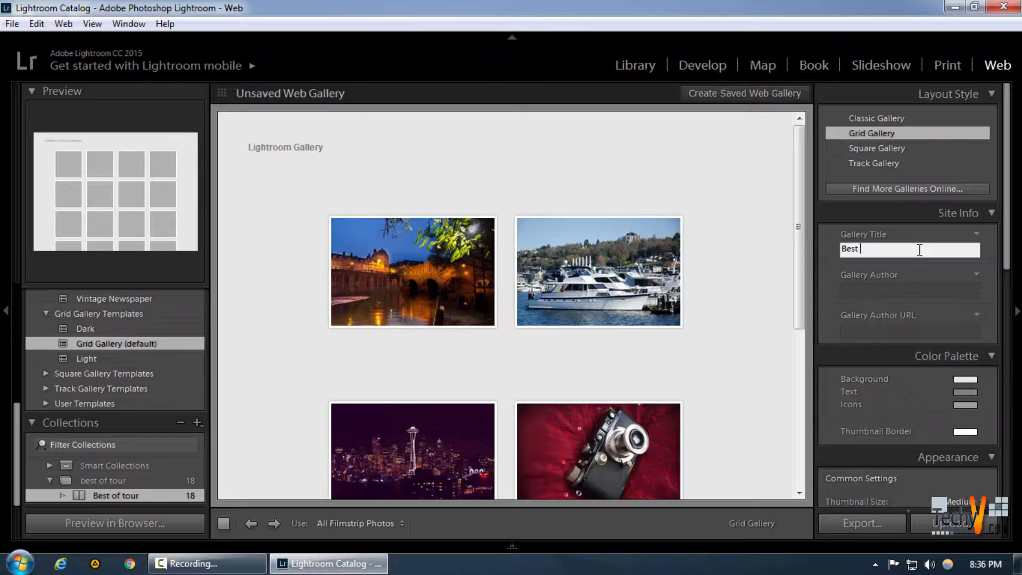
type("of Tour")
left_click(876, 287)
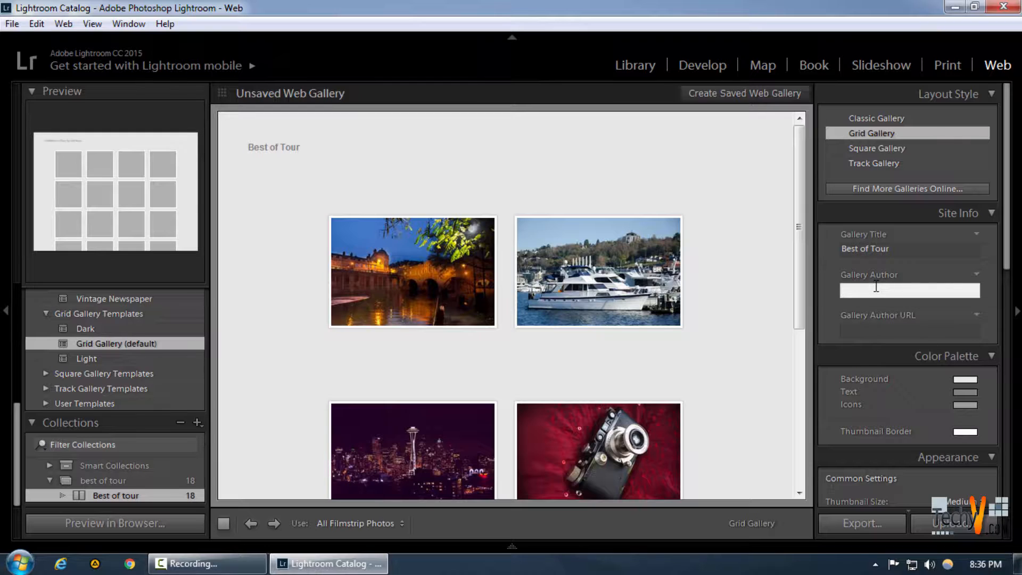
type("Techyv")
left_click(915, 329)
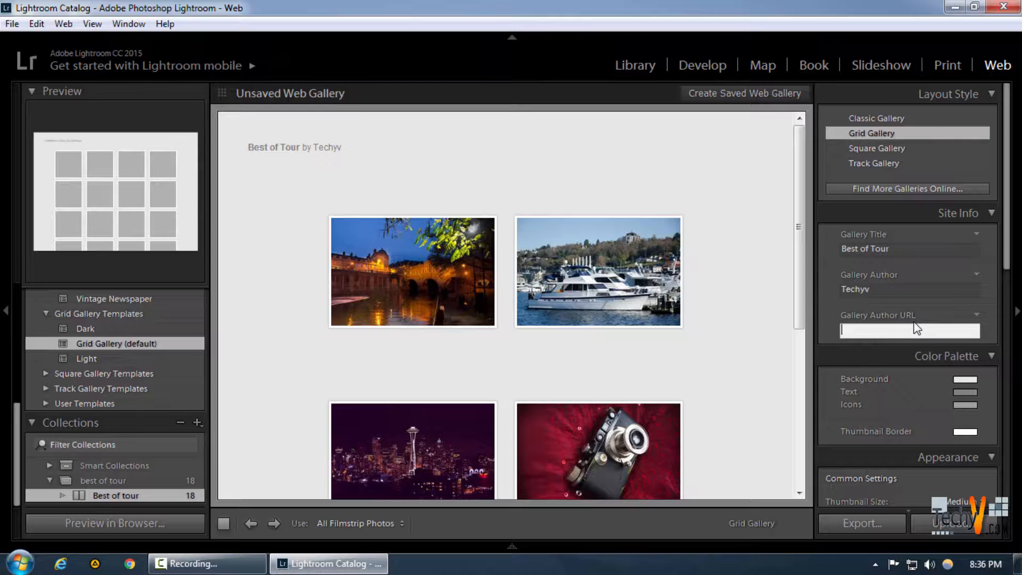
type("techyv.com")
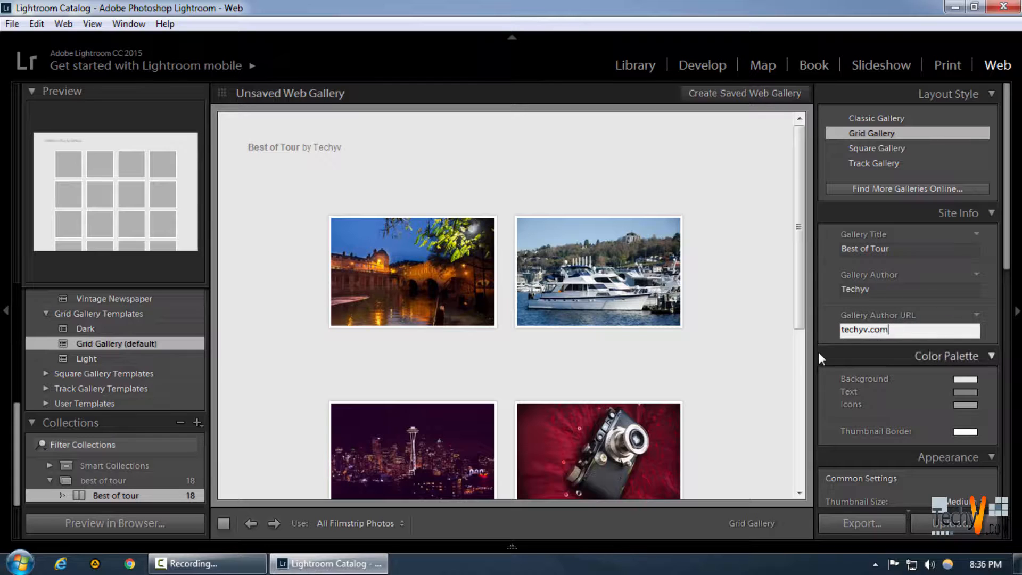
left_click(778, 350)
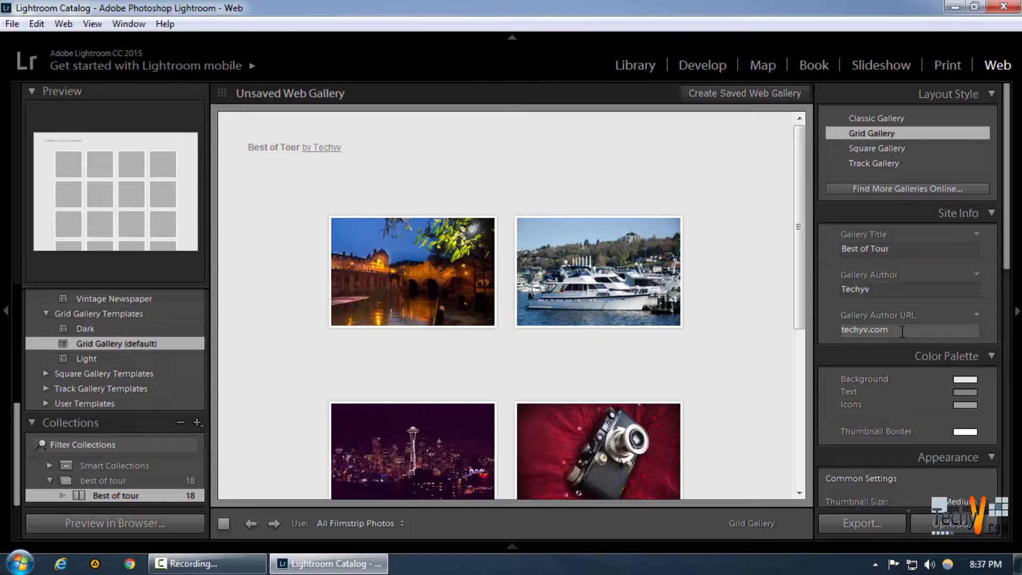
Change the gallery background to a dark grey with 10% lightness.
scroll(904, 340, "down", 3)
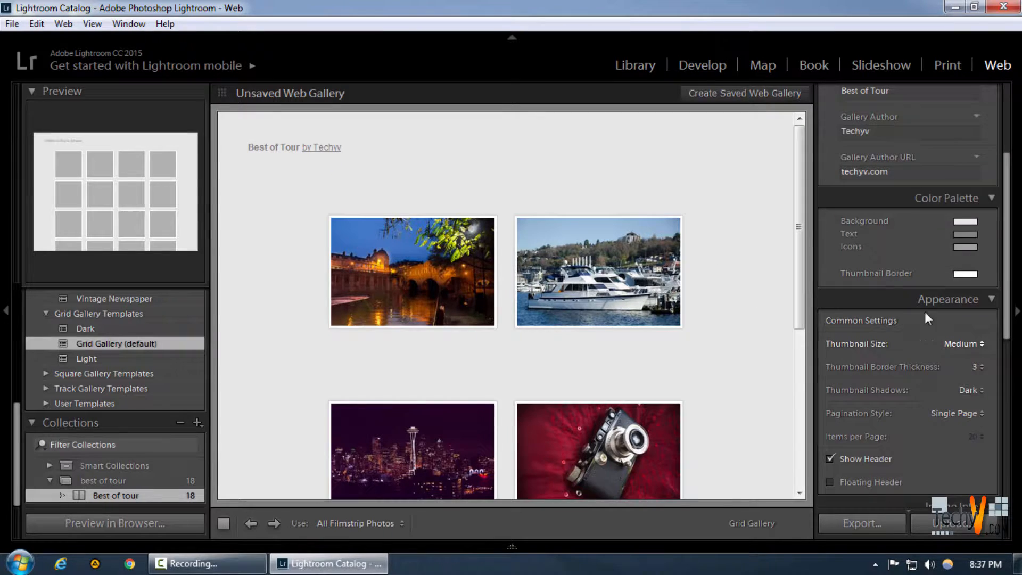
left_click(962, 221)
mouse_move(651, 242)
left_mouse_down()
mouse_move(646, 290)
mouse_move(657, 285)
left_mouse_up()
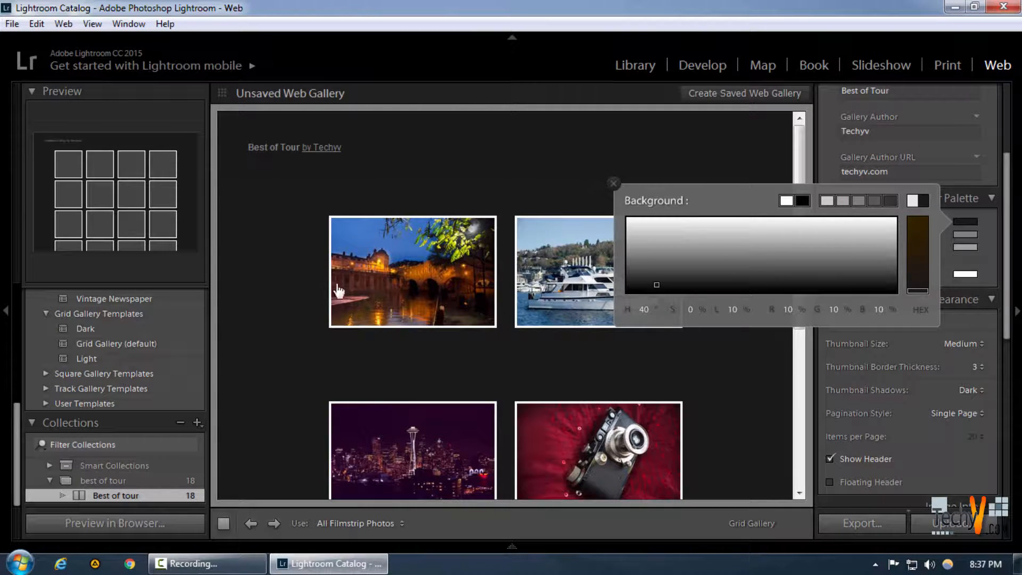
left_click(993, 237)
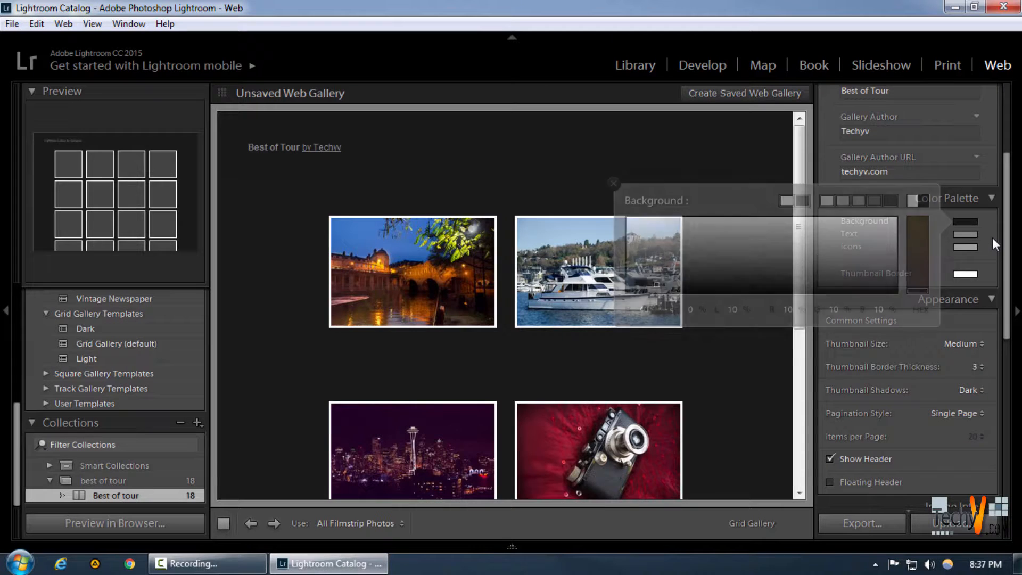
Change the gallery text colour to a light grey with about 80% lightness.
left_click(969, 234)
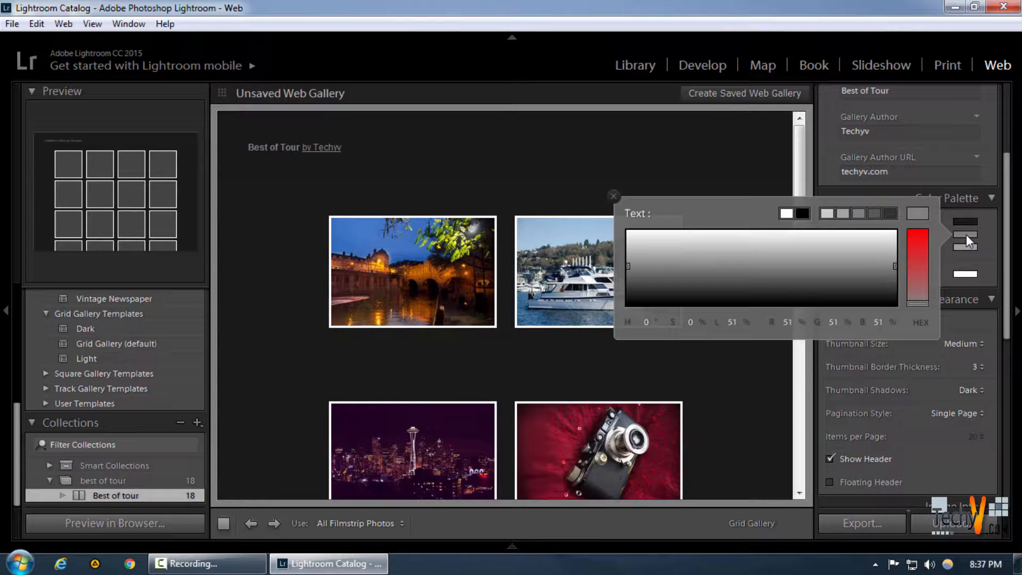
left_click(966, 235)
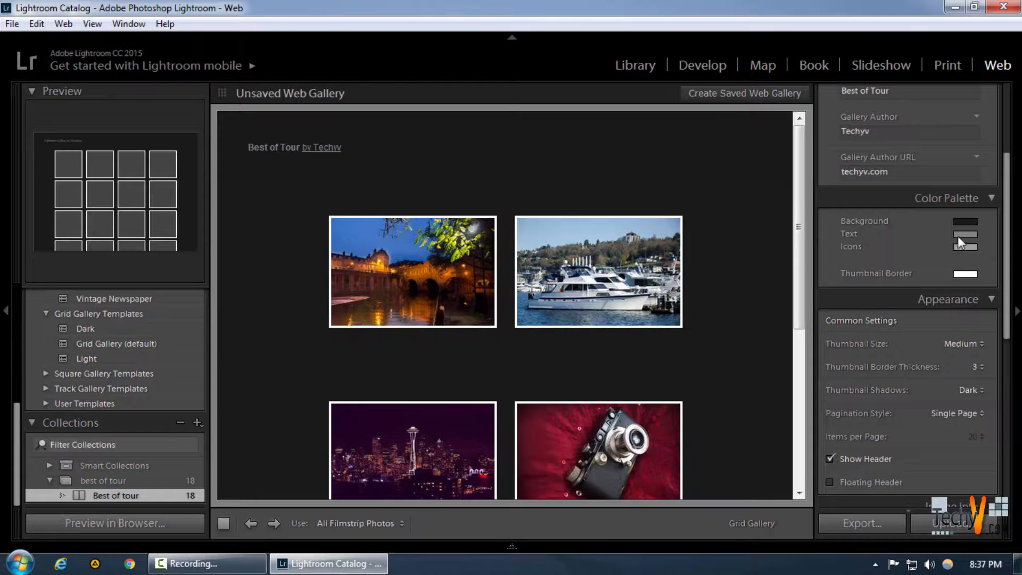
left_click(958, 235)
left_click(635, 244)
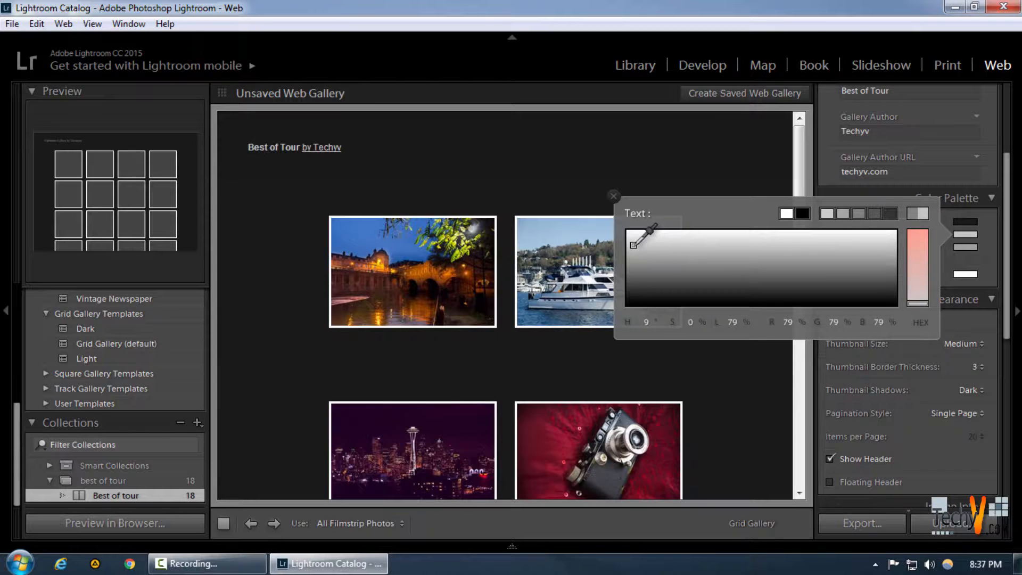
left_click(991, 235)
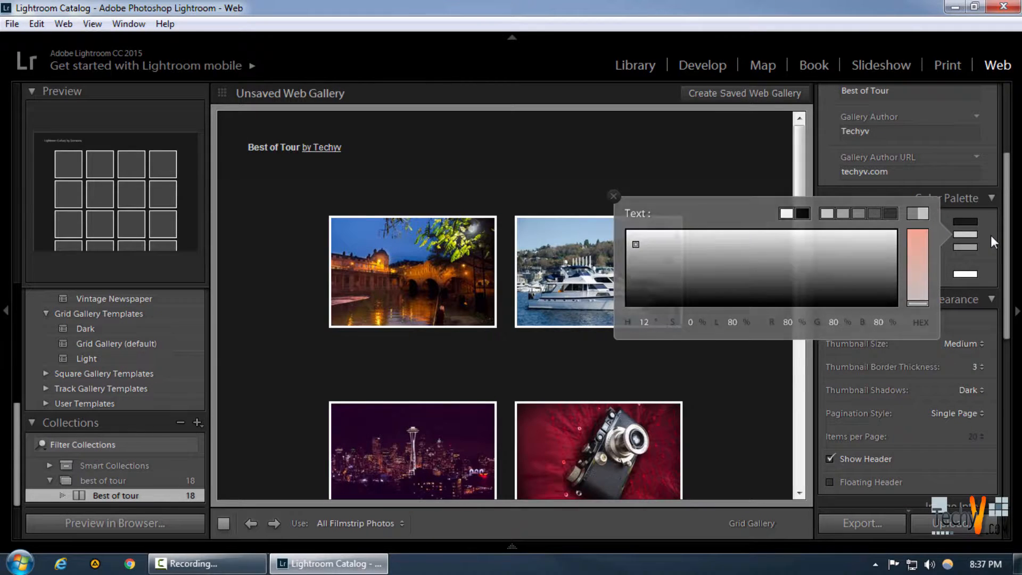
Check the thumbnail size options and switch the gallery header off and back on.
scroll(944, 303, "down", 2)
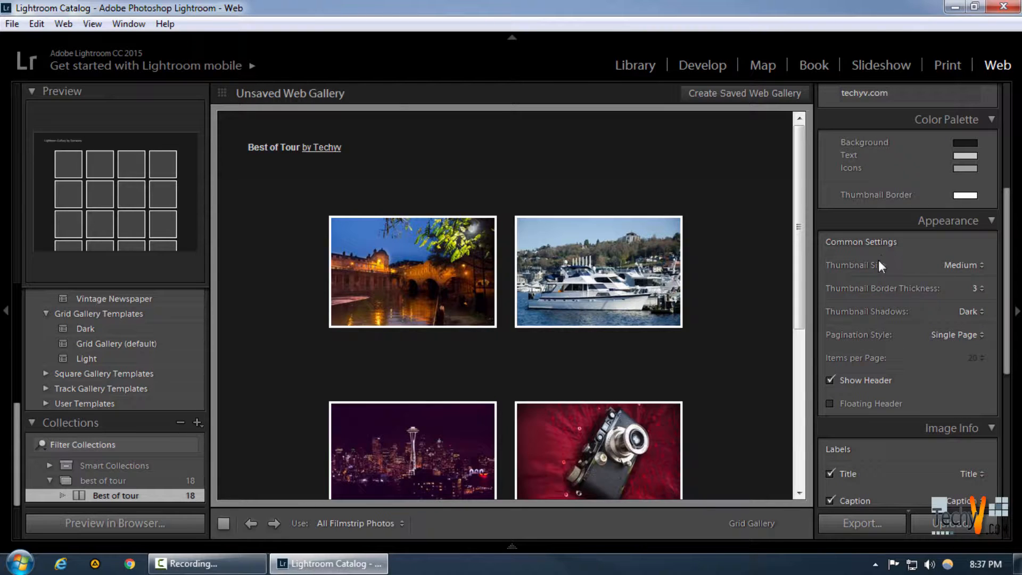
left_click(964, 267)
left_click(944, 296)
left_click(848, 378)
left_click(845, 378)
Set the large image quality to 70 and choose Copyright Only for the output metadata.
scroll(915, 339, "down", 5)
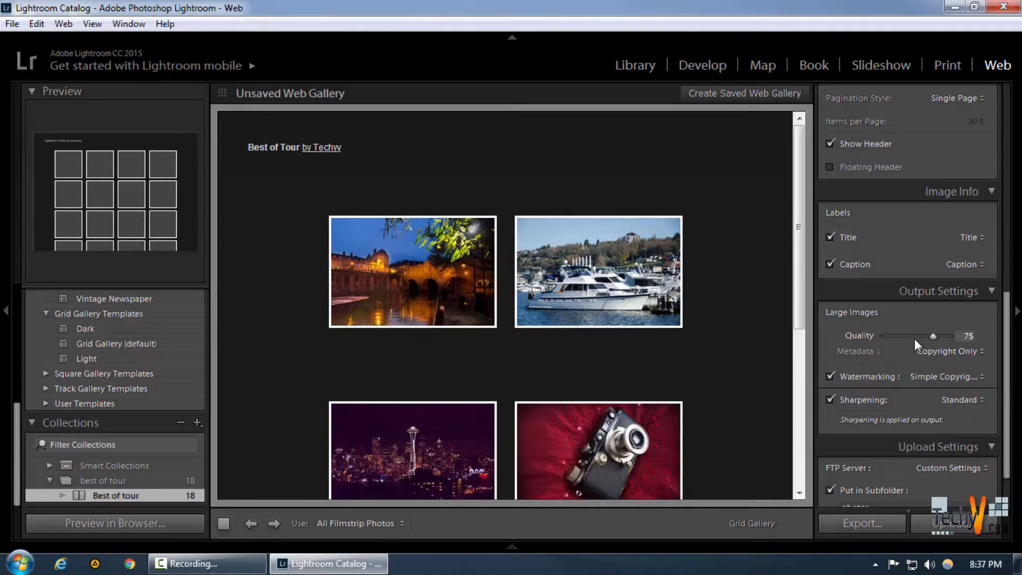
scroll(964, 250, "down", 1)
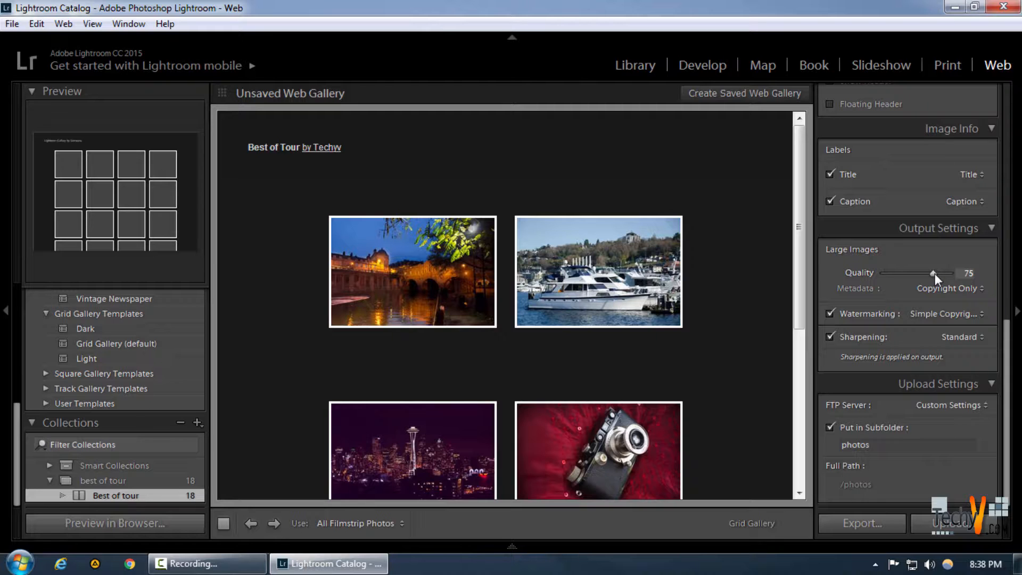
left_click_drag(935, 274, 932, 274)
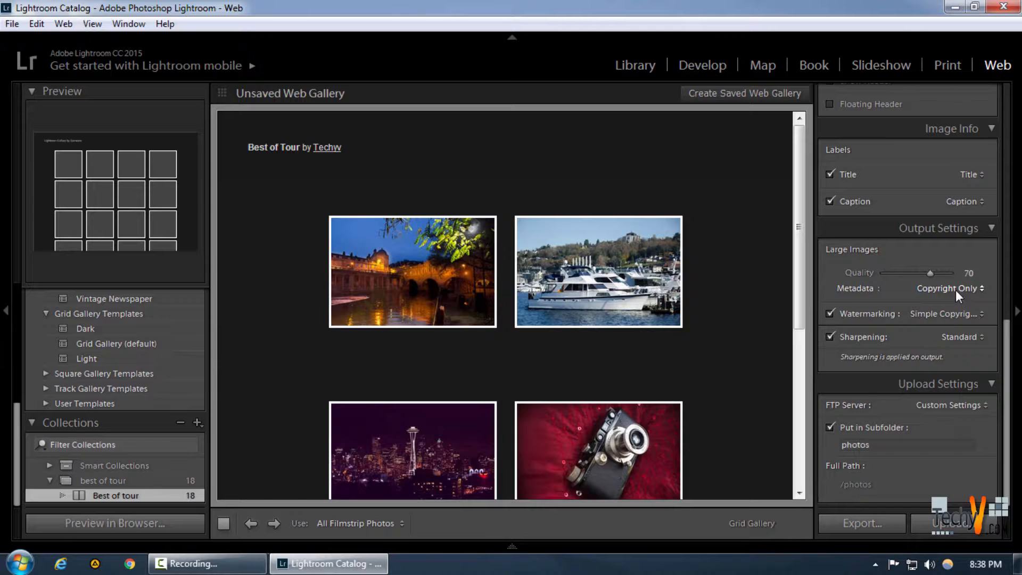
left_click(985, 292)
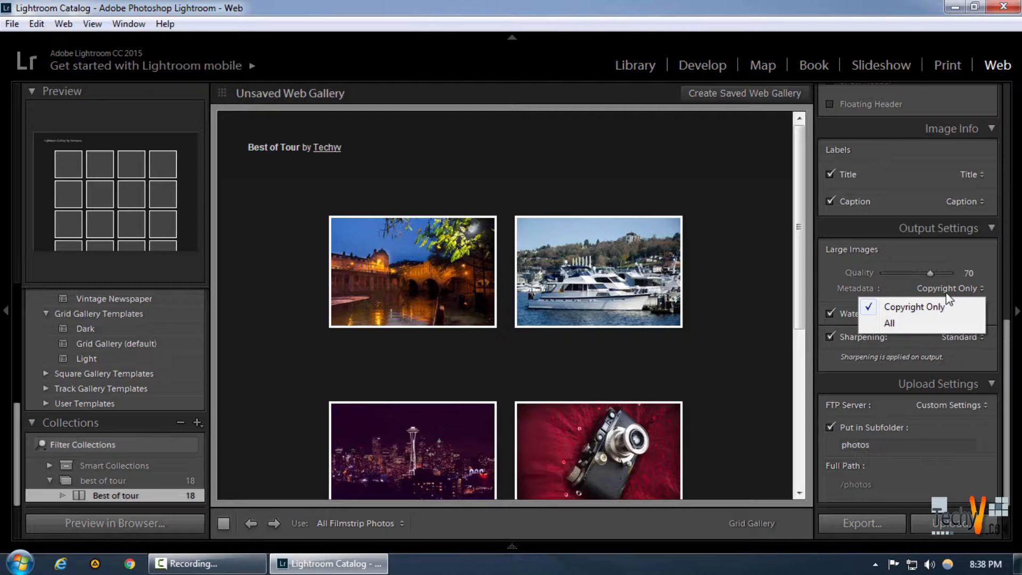
left_click(934, 311)
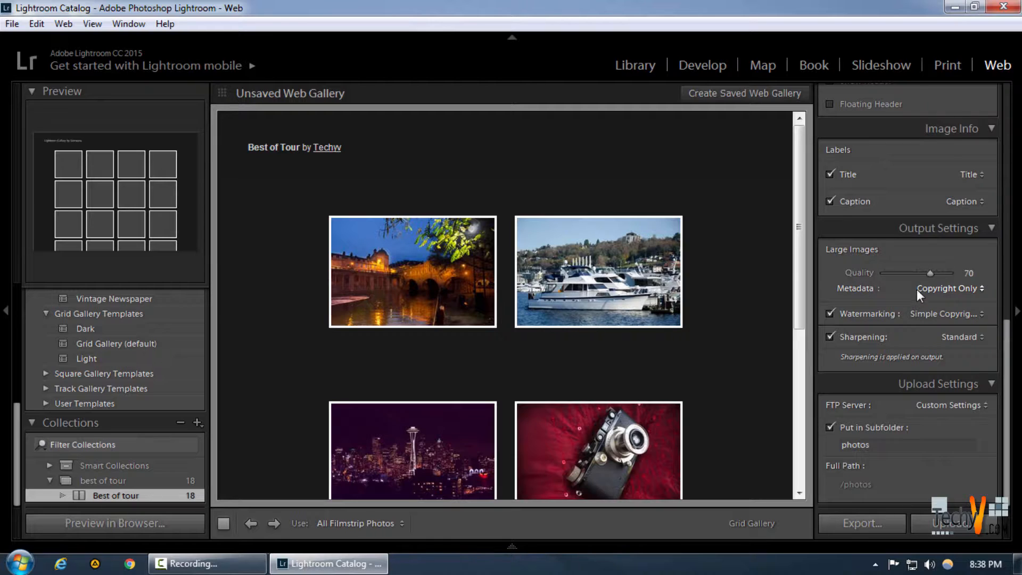
Turn off watermarking, choose Standard output sharpening, and disable placing the upload in a subfolder.
left_click(833, 313)
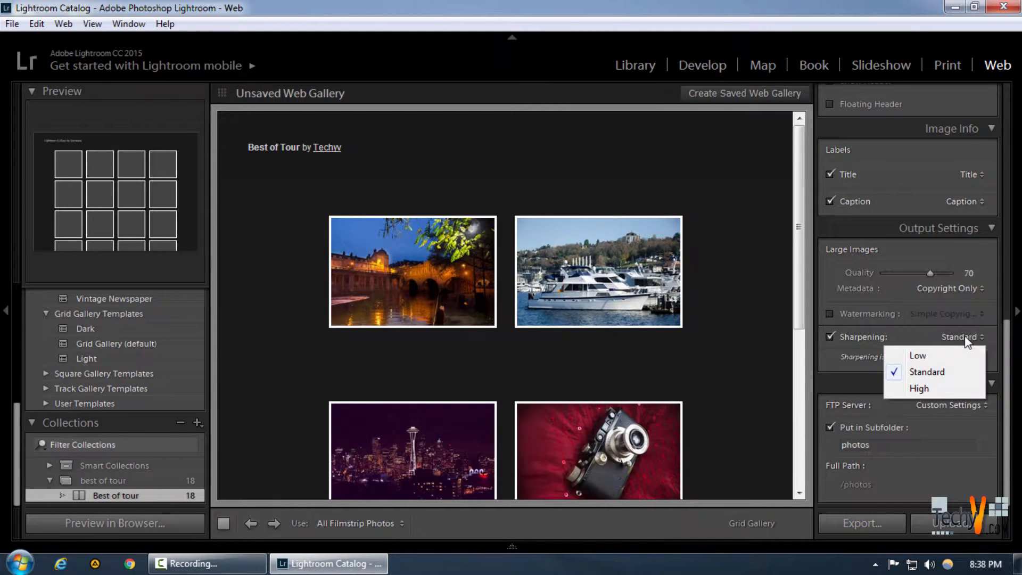
left_click(936, 373)
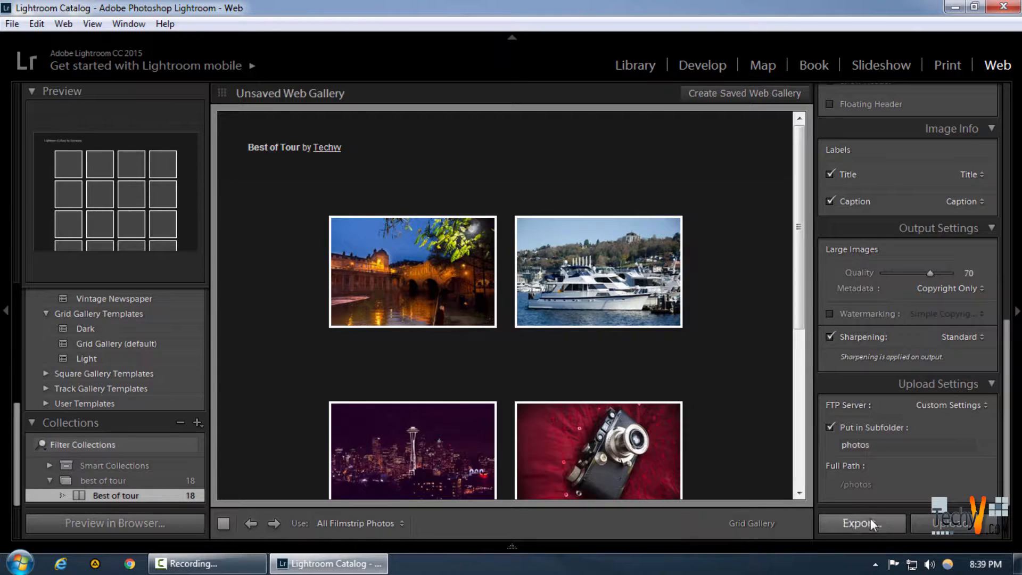
left_click(867, 427)
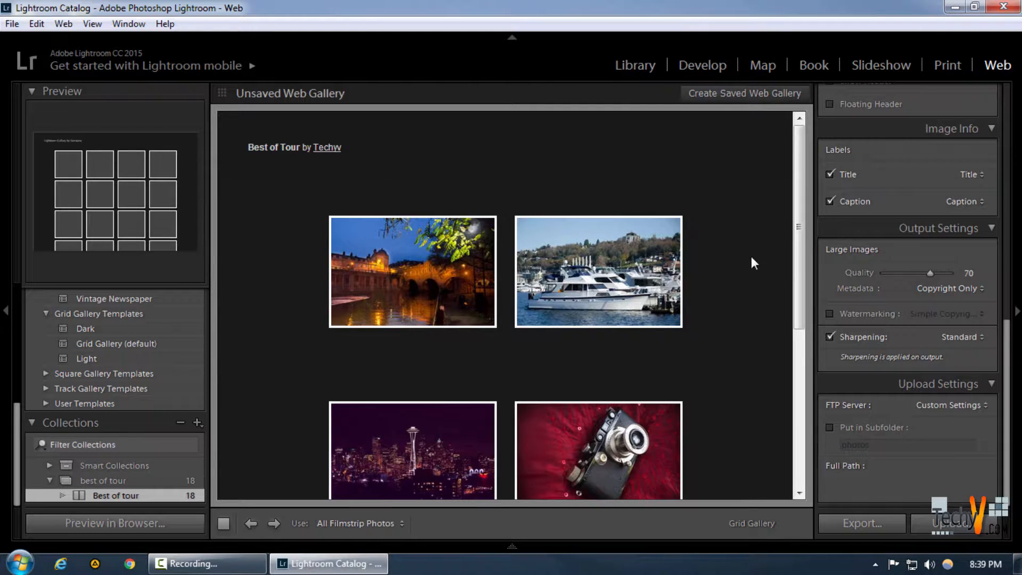
scroll(890, 297, "up", 10)
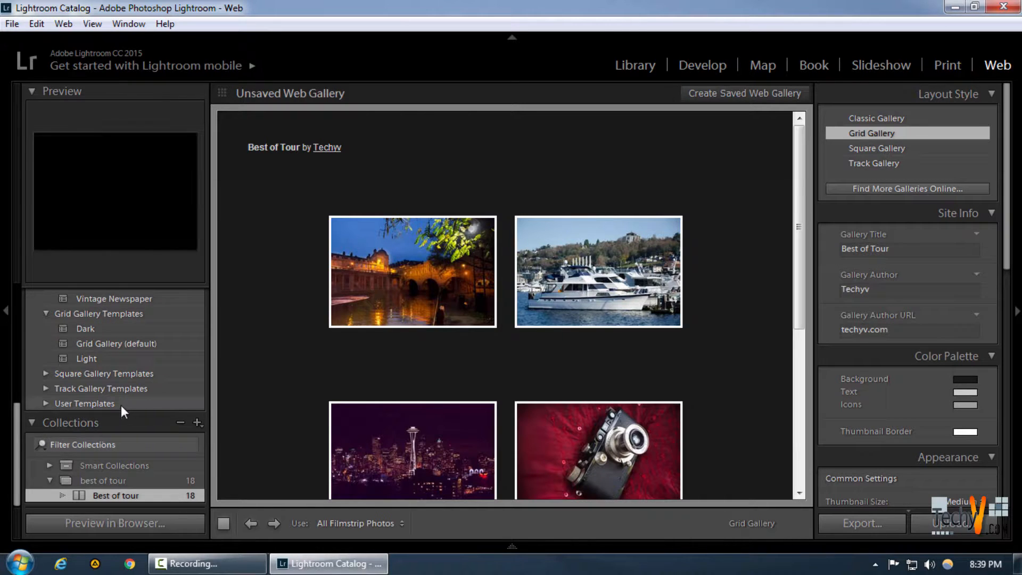
scroll(127, 406, "up", 5)
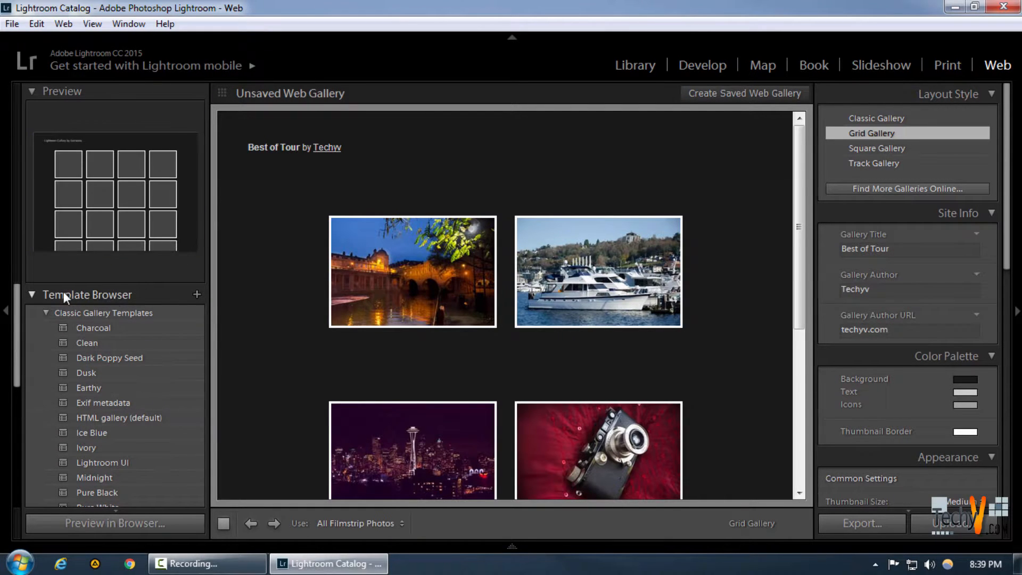
left_click(198, 294)
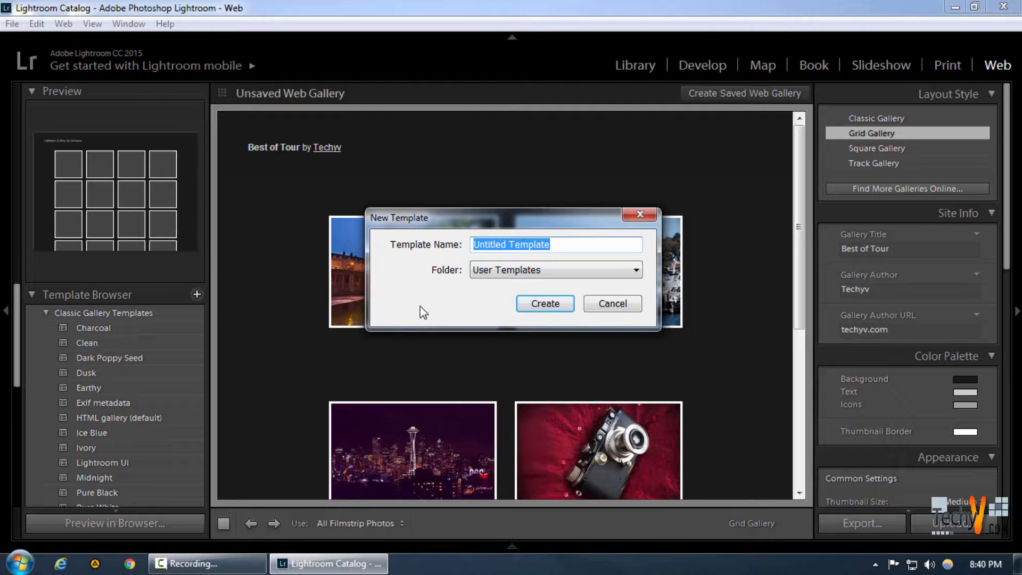
left_click(633, 308)
scroll(197, 404, "down", 3)
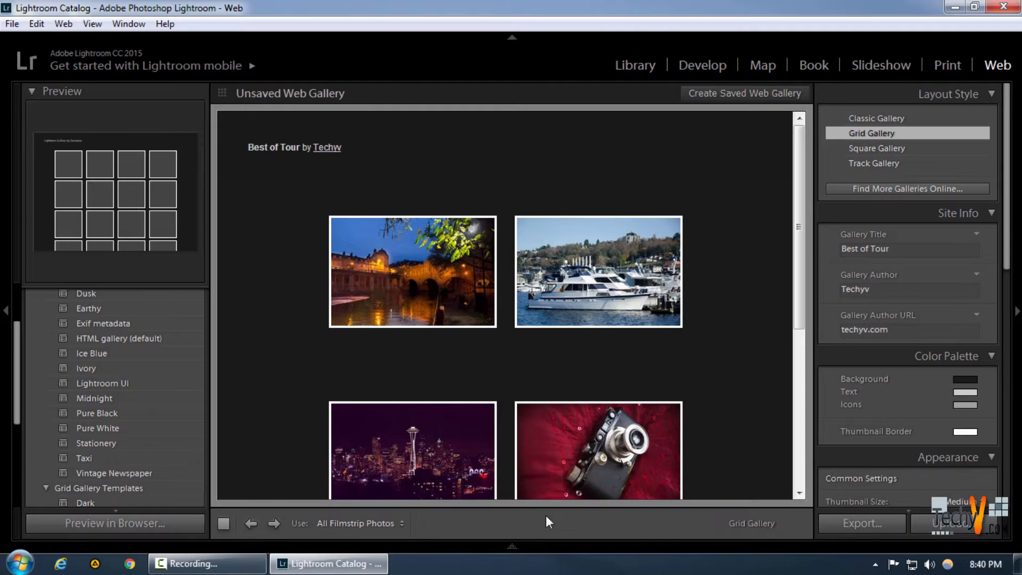
Preview the Best of Tour gallery in the web browser and look through its grid of thumbnails.
left_click(147, 523)
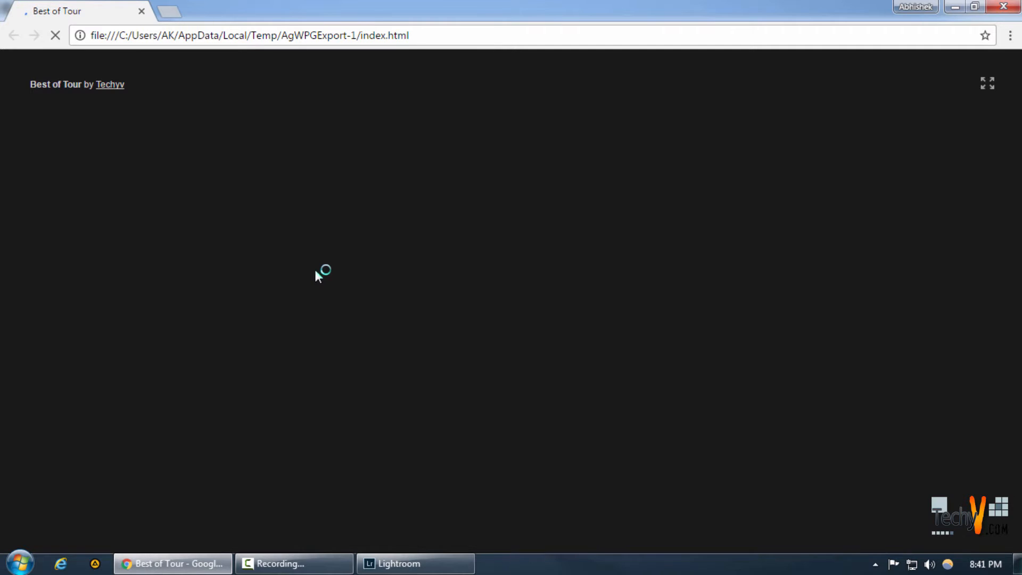
scroll(417, 270, "down", 7)
scroll(403, 269, "up", 7)
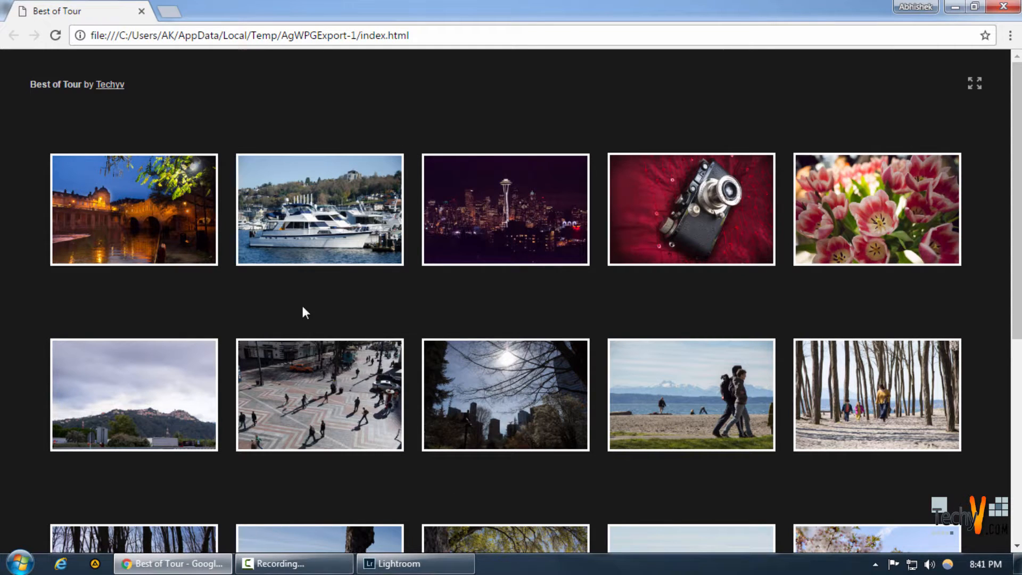
scroll(455, 238, "down", 7)
scroll(447, 250, "up", 5)
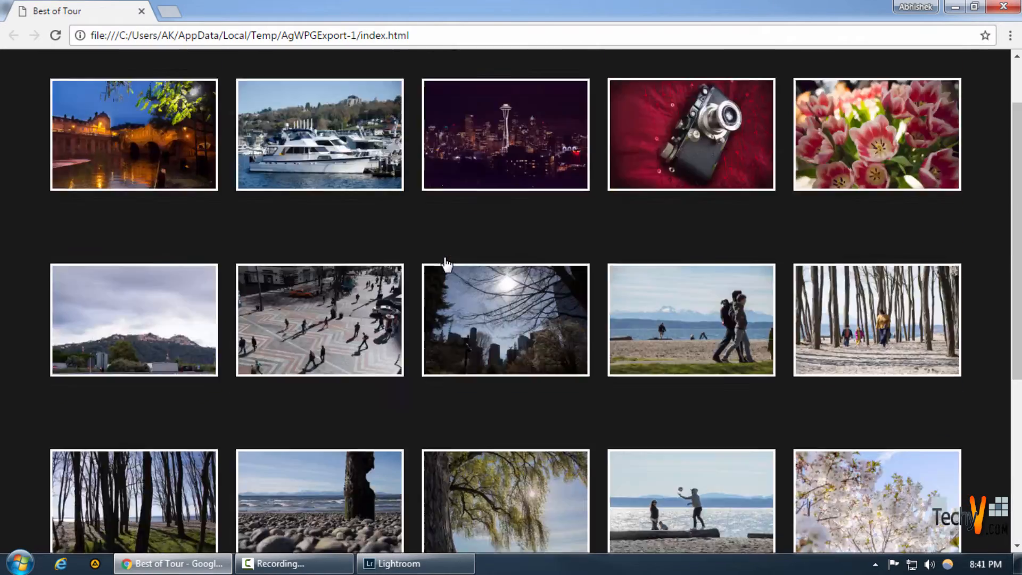
scroll(446, 263, "up", 1)
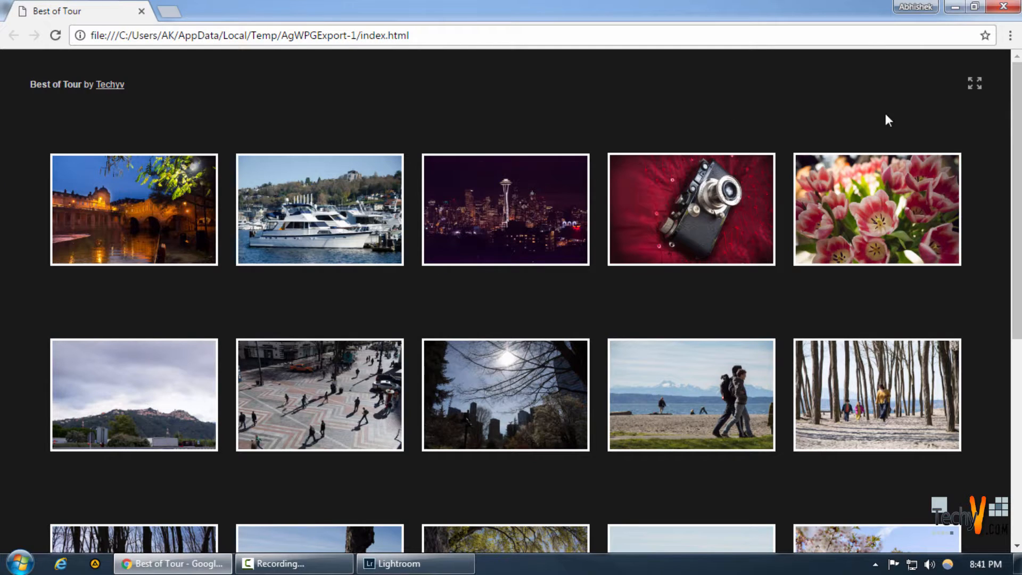
View the gallery page in full screen, look over its thumbnails, and return to the normal browser view.
left_click(975, 92)
scroll(445, 250, "down", 5)
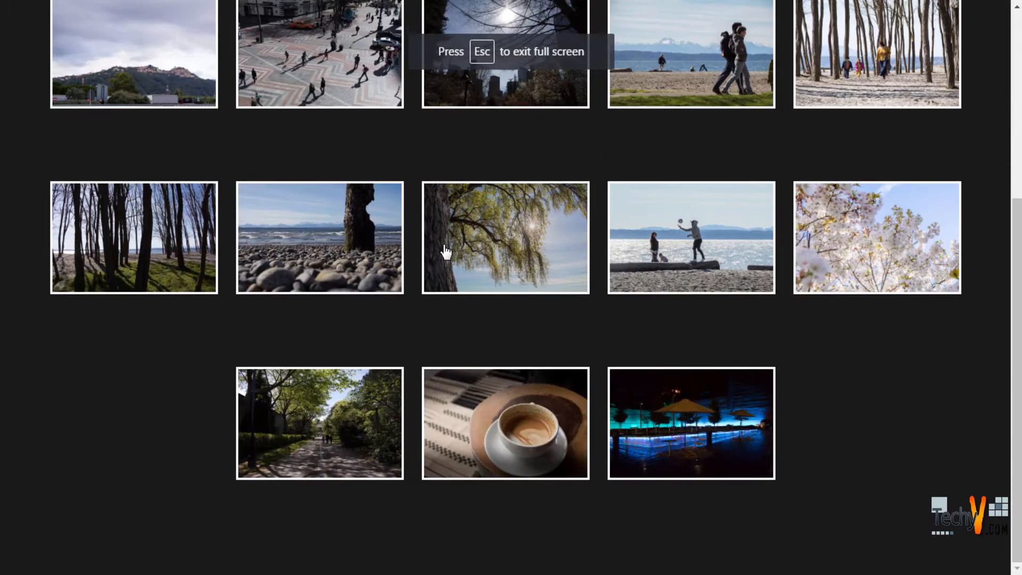
scroll(446, 251, "up", 5)
left_click(975, 34)
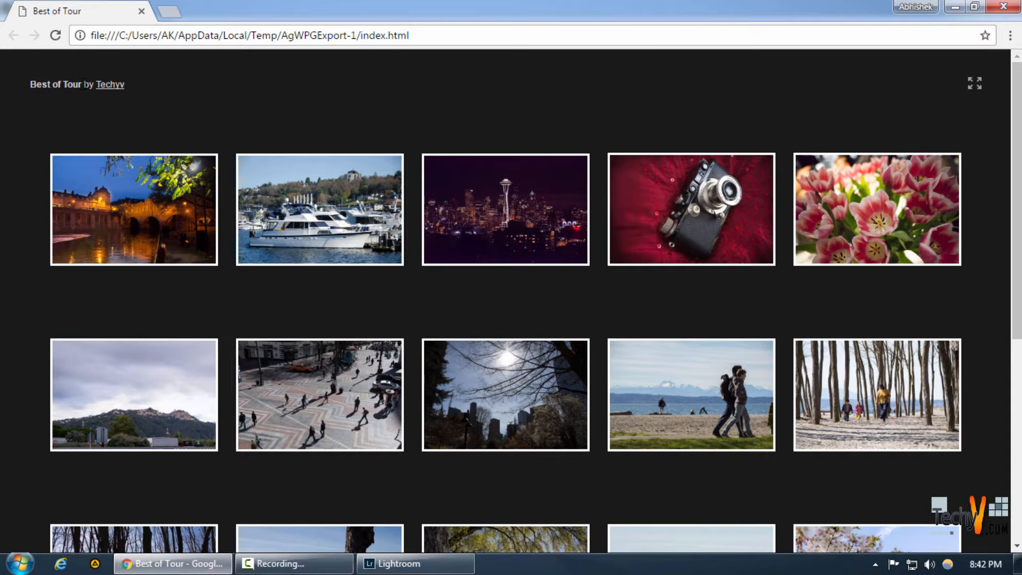
Try the Techyv author link in the gallery heading and look over the lower thumbnail rows.
left_click(112, 86)
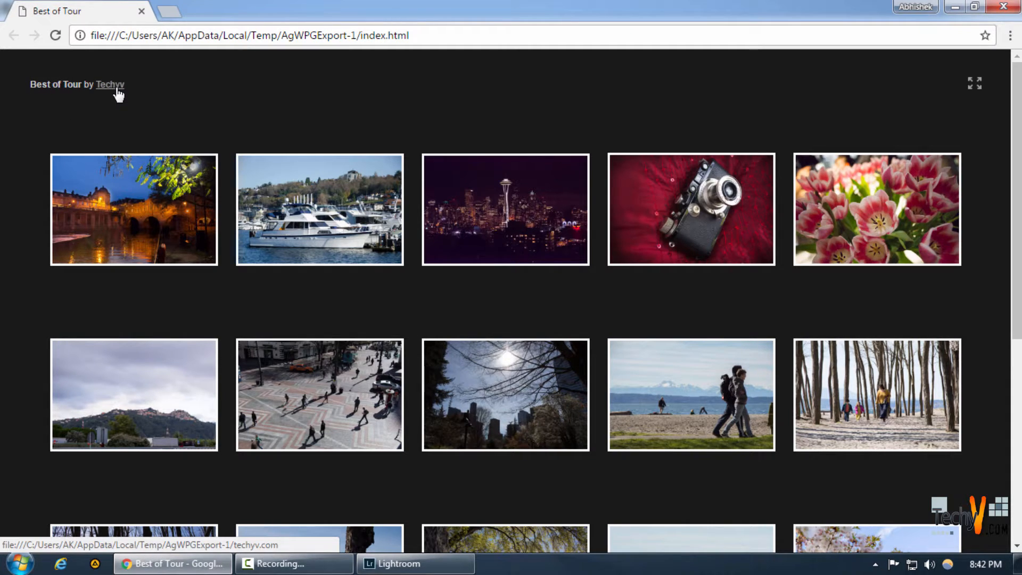
left_click(121, 93)
scroll(414, 238, "down", 5)
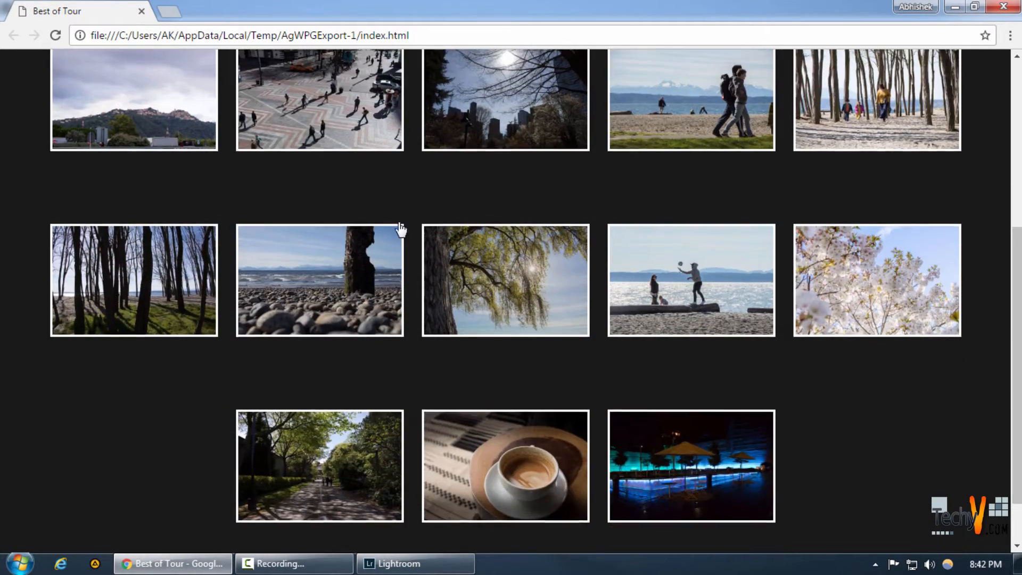
scroll(400, 229, "up", 5)
Open the first photo enlarged, page through to the last one, and close the photo view and the browser preview.
left_click(209, 249)
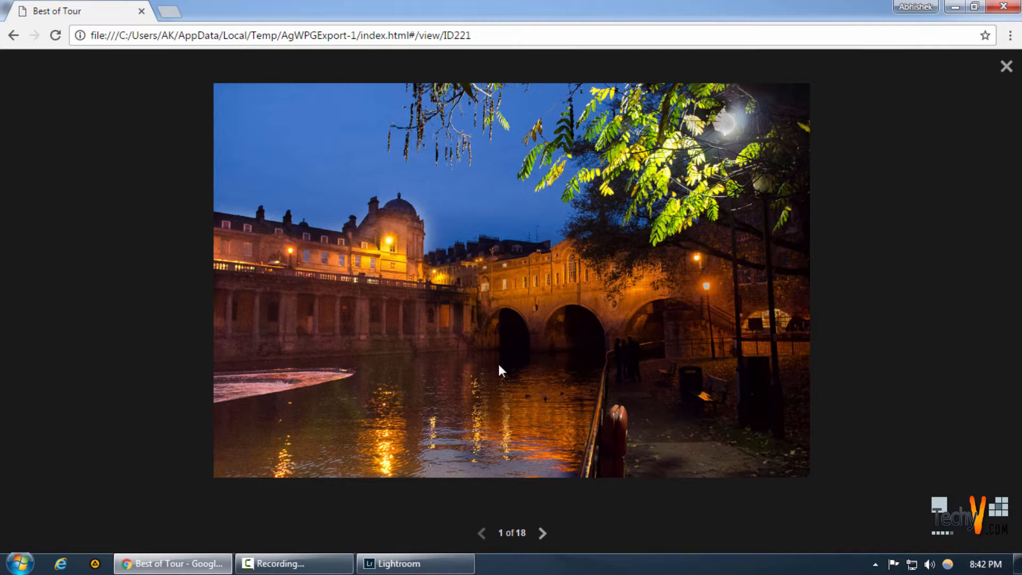
left_click(543, 533)
left_click(543, 533)
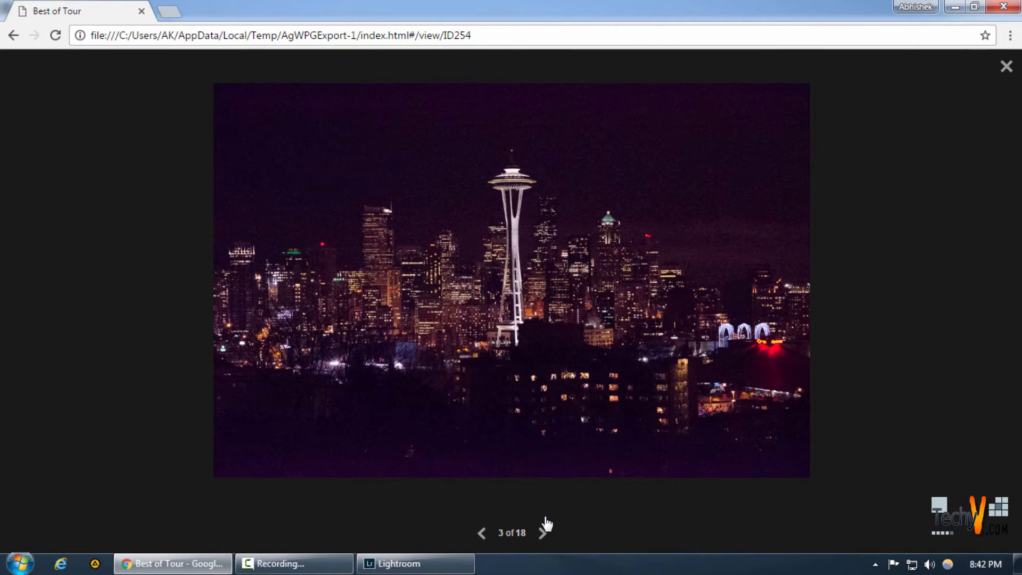
left_click(546, 519)
left_click(547, 519)
left_click(546, 520)
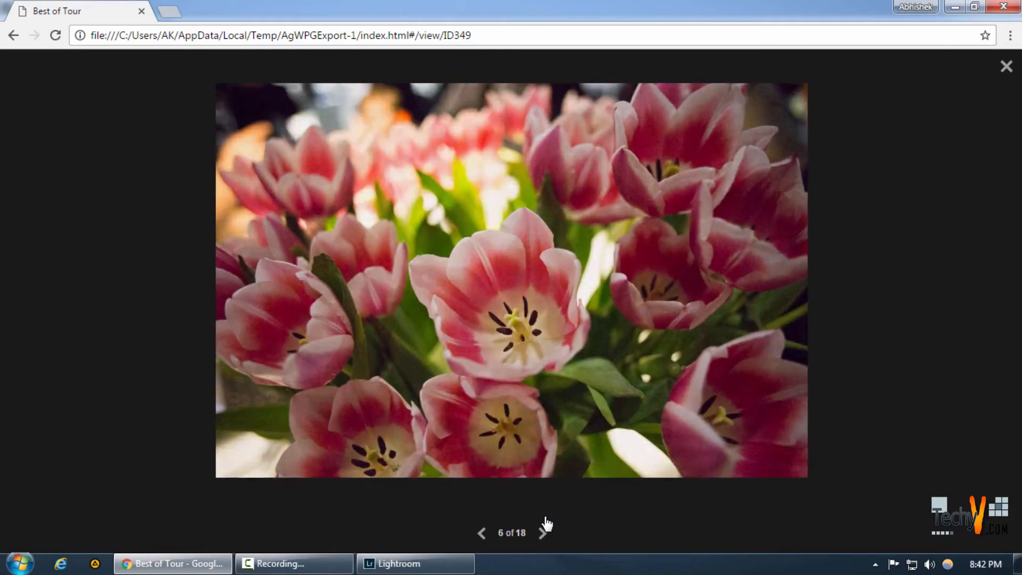
left_click(546, 524)
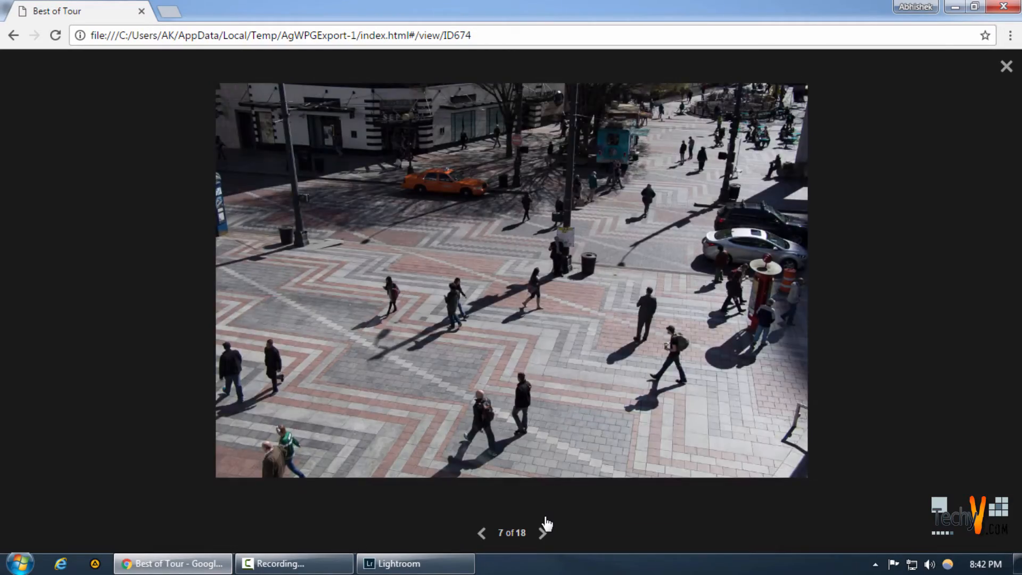
left_click(546, 525)
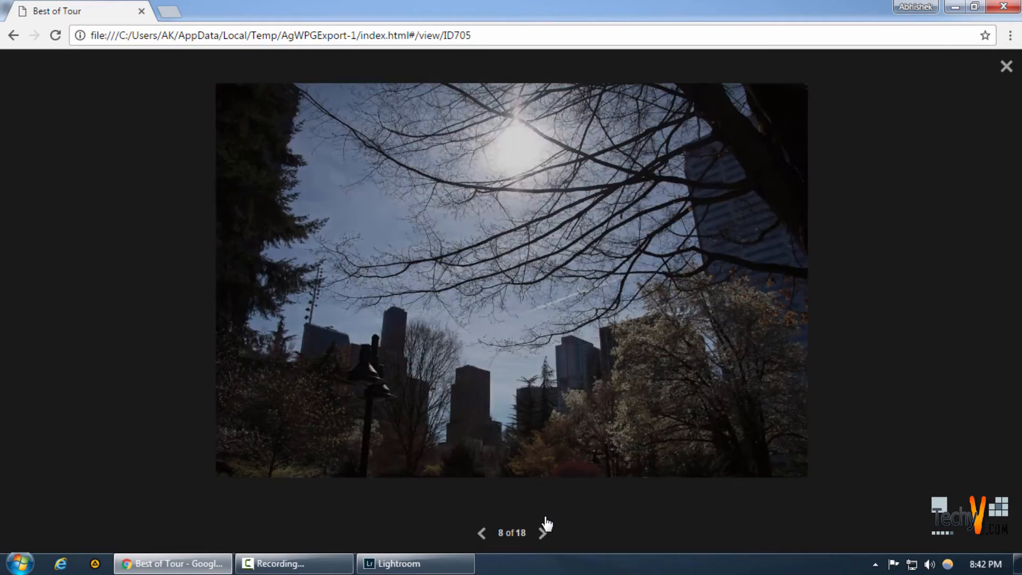
left_click(546, 524)
left_click(547, 524)
left_click(546, 525)
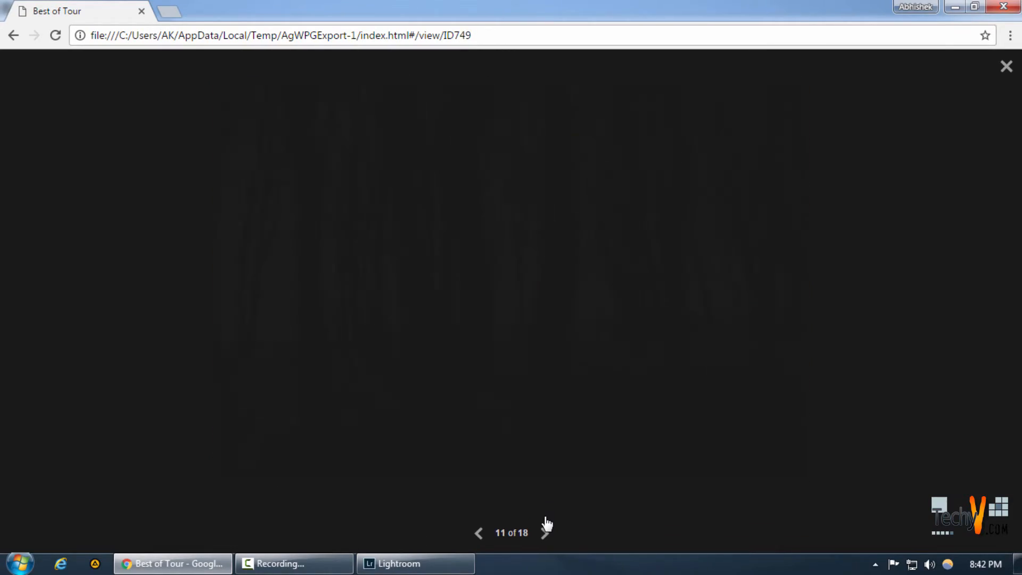
left_click(547, 525)
left_click(547, 525)
left_click(547, 525)
left_click(546, 524)
left_click(546, 524)
left_click(546, 524)
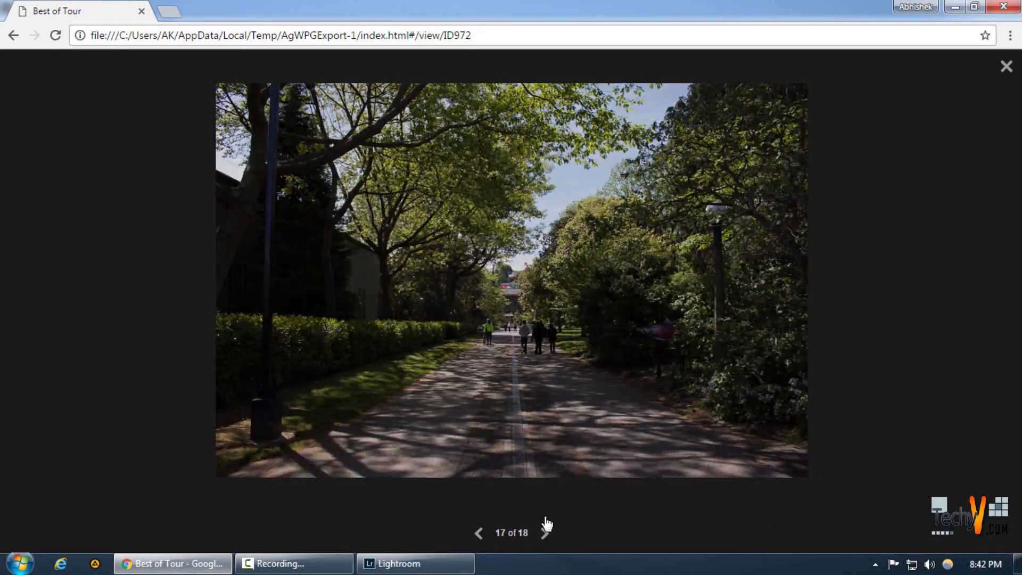
left_click(546, 524)
left_click(547, 524)
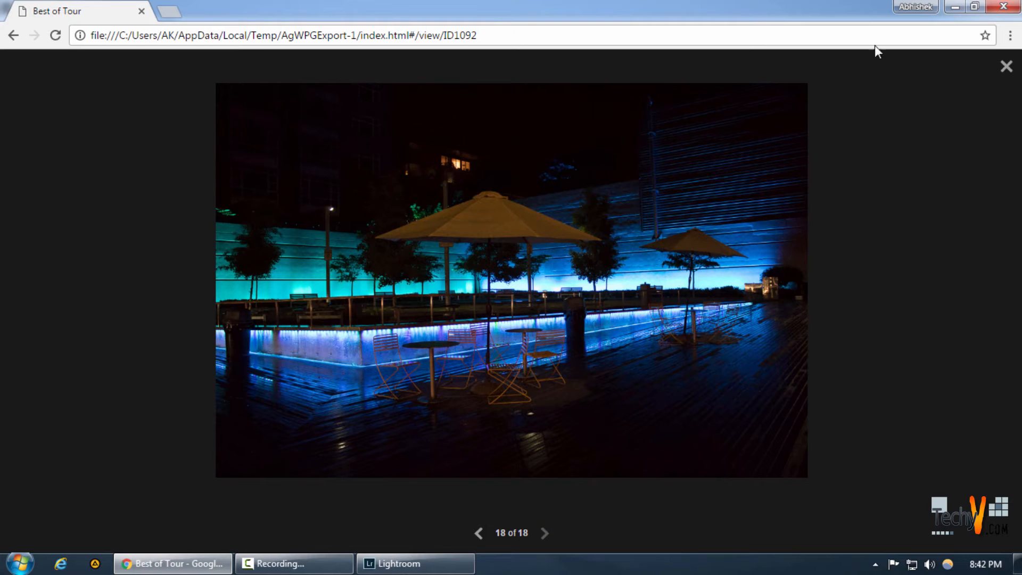
left_click(1007, 66)
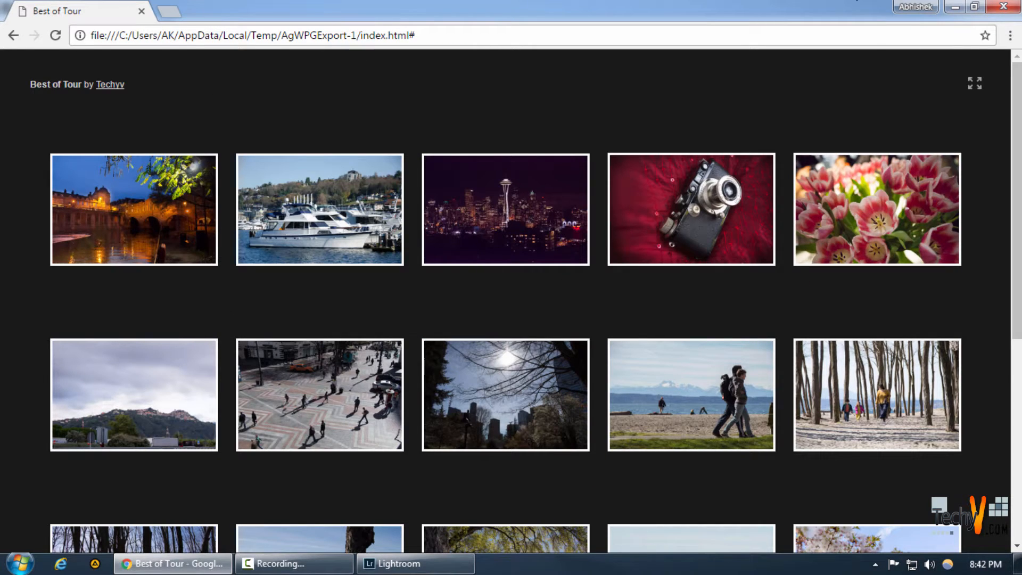
left_click(1004, 7)
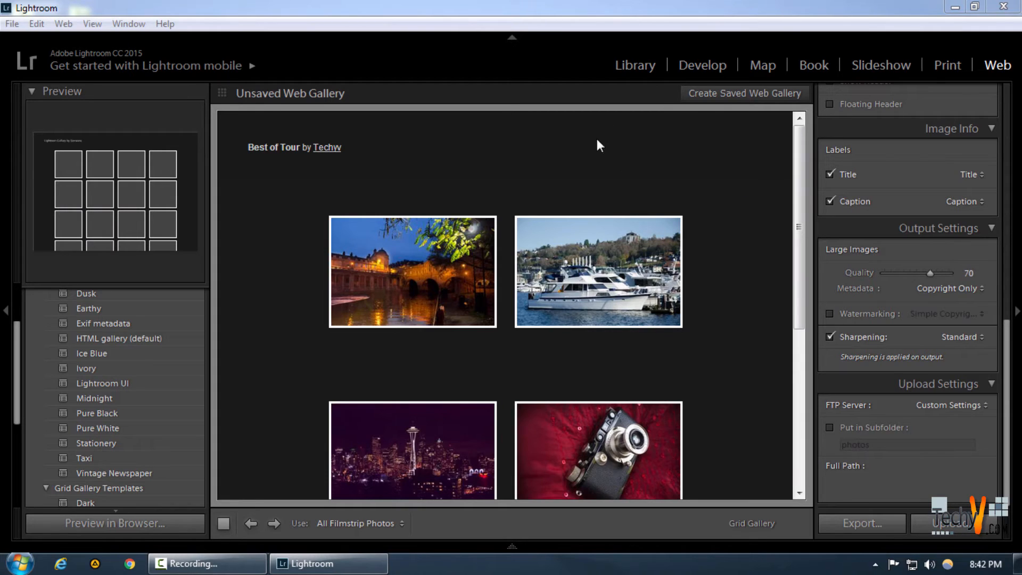
left_click(719, 96)
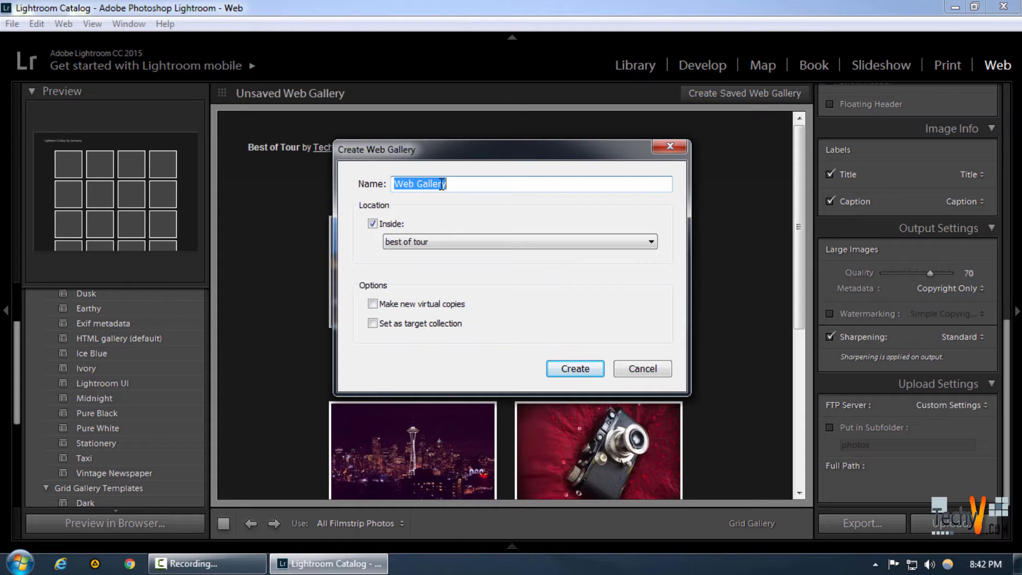
type("B")
key("BackSpace")
type("B")
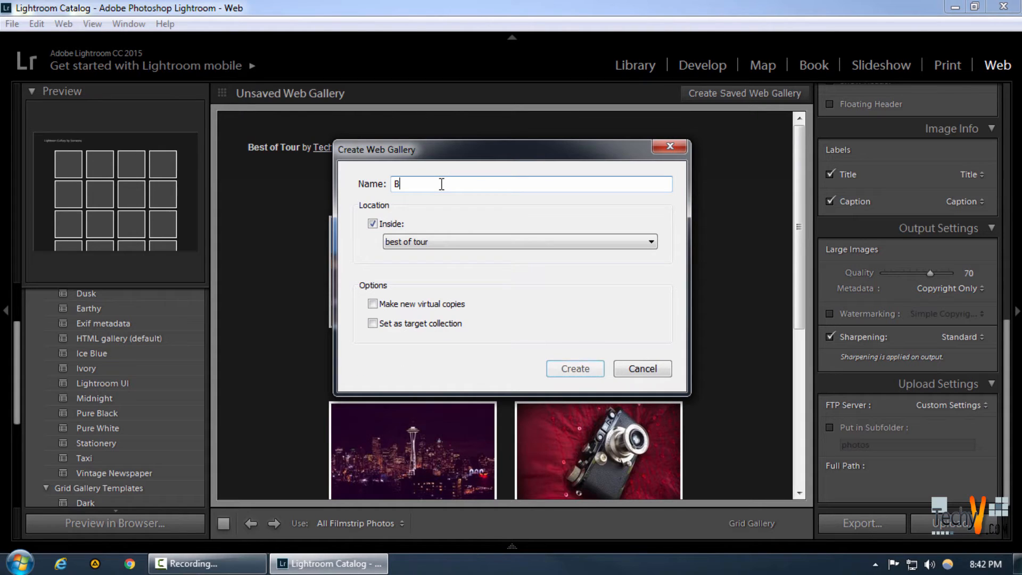
type("est o")
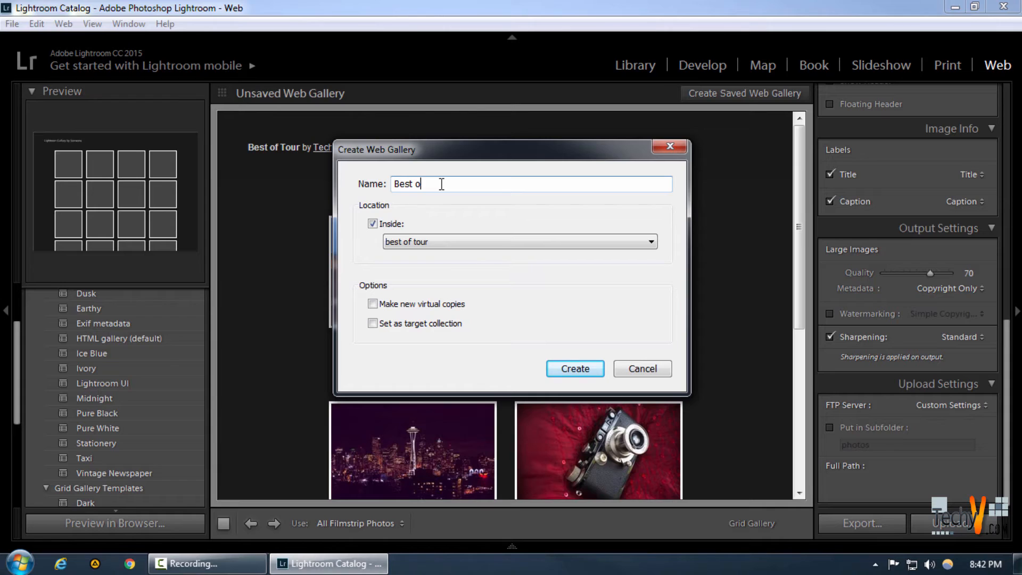
type("f tour")
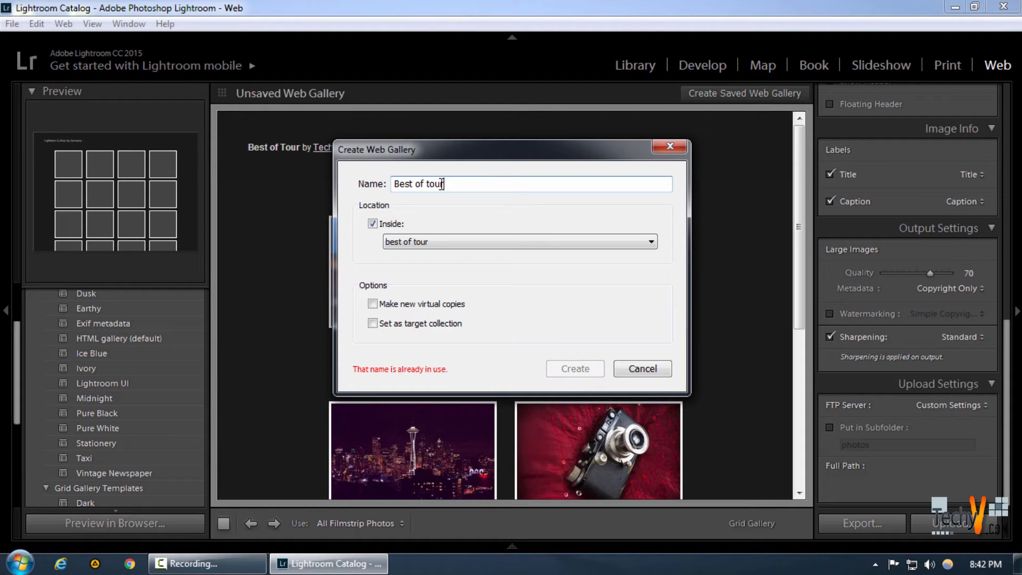
type("2")
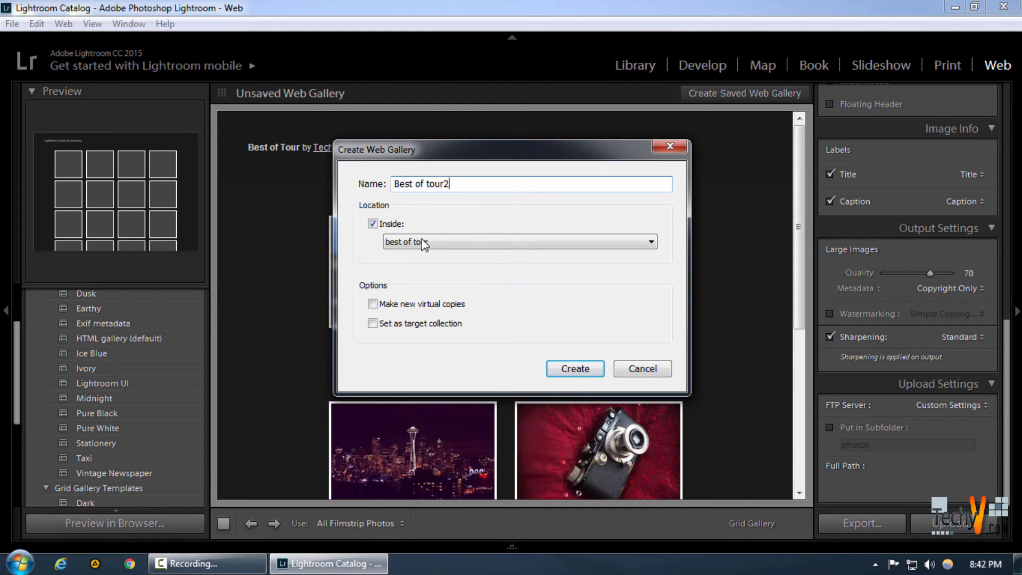
left_click(644, 367)
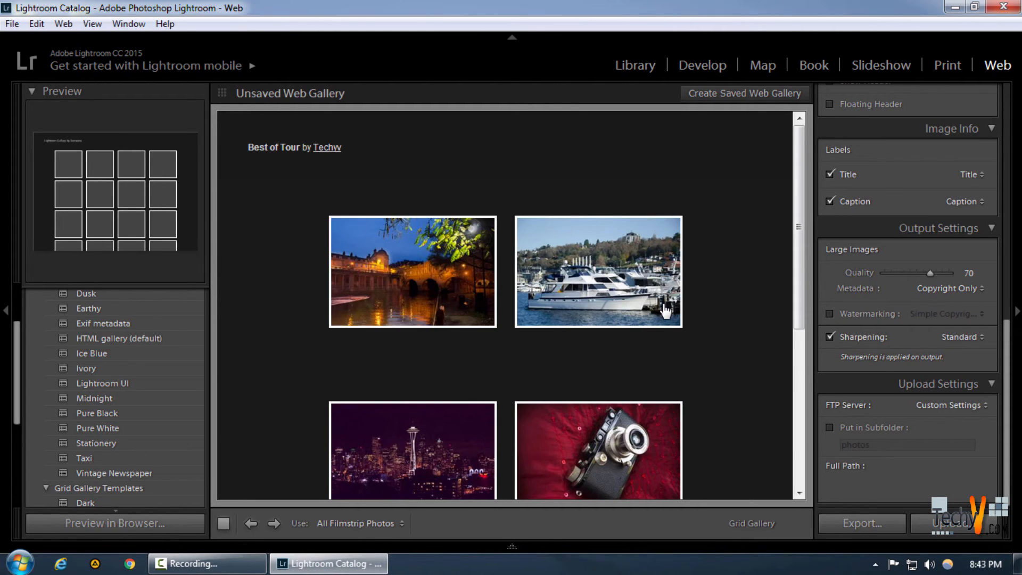